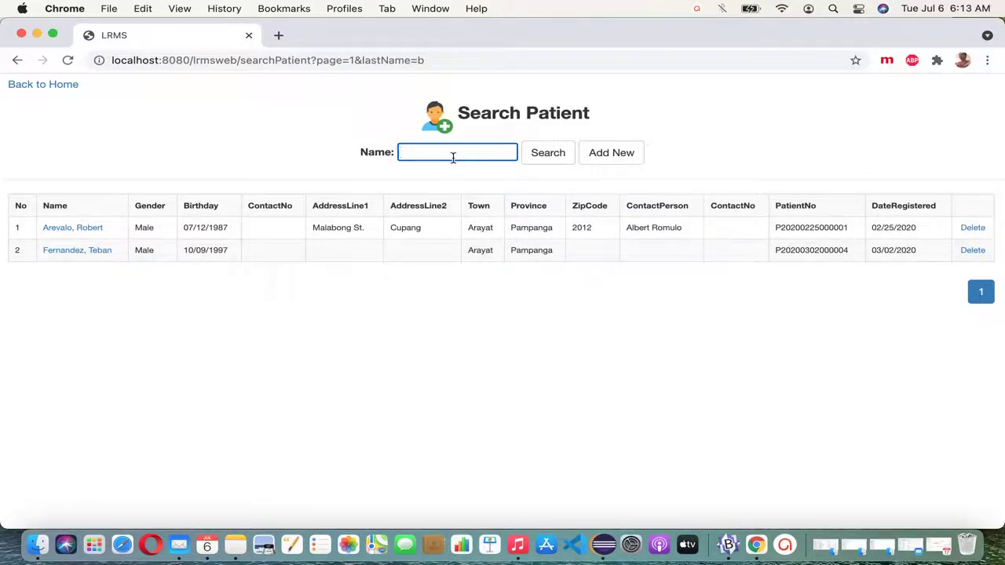
# Step: Re-run the Search Patient query with an empty name filter to list all six patients
pyautogui.click(548, 157)
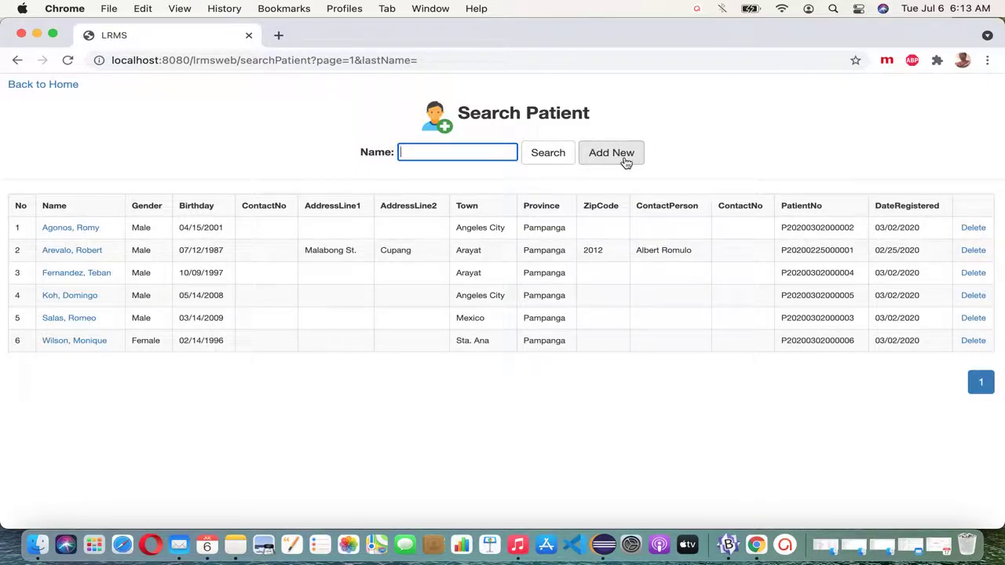
# Step: Open the Add Patient form and save it empty to reveal the required last and first name errors
pyautogui.click(626, 162)
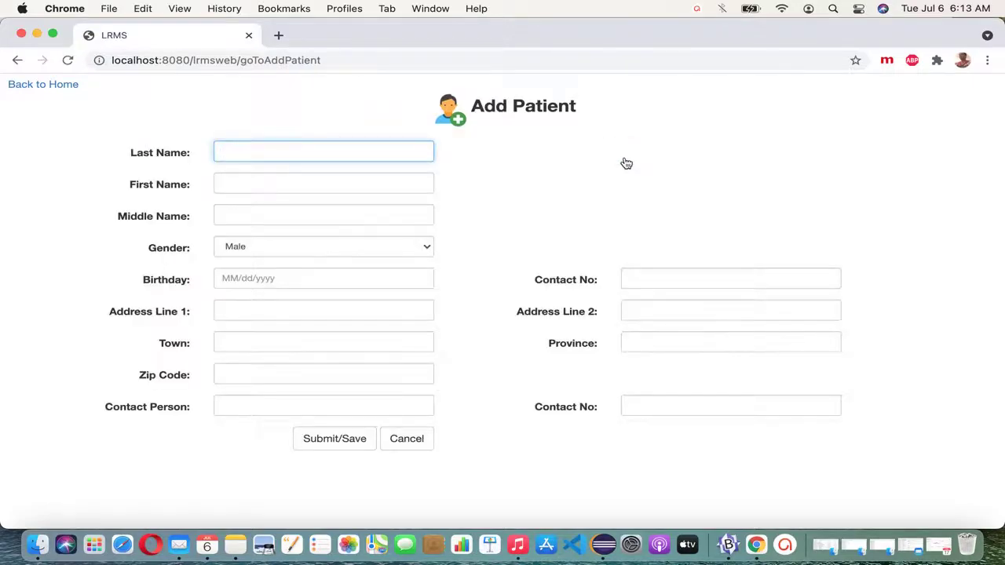
pyautogui.click(356, 439)
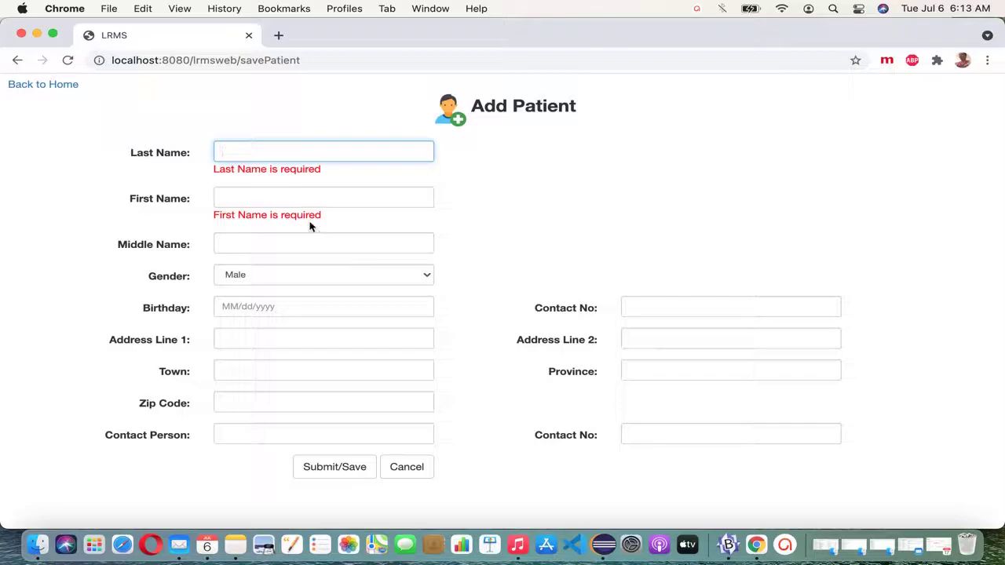
pyautogui.moveTo(213, 174); pyautogui.dragTo(337, 171)
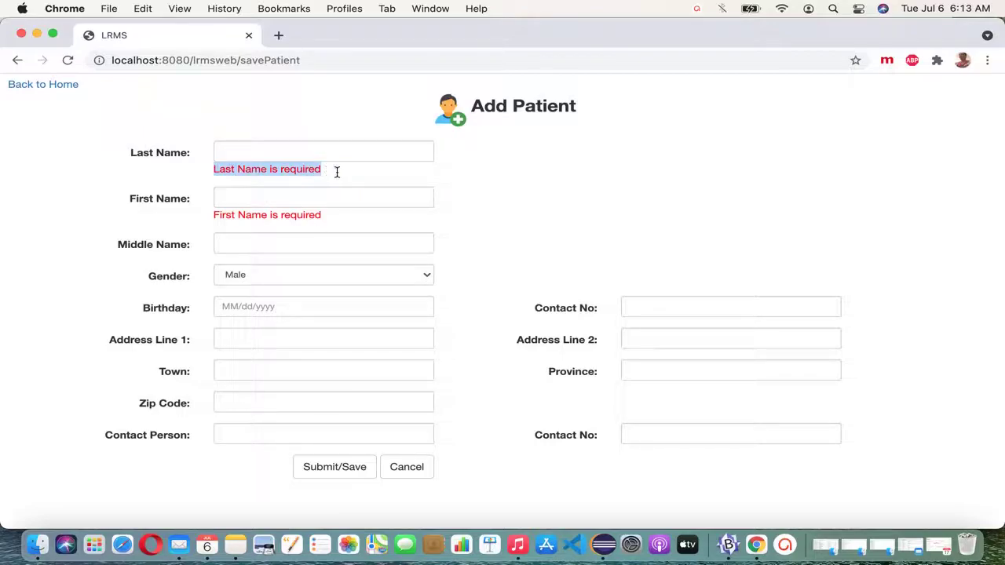
pyautogui.moveTo(220, 218); pyautogui.dragTo(351, 221)
pyautogui.click(350, 219)
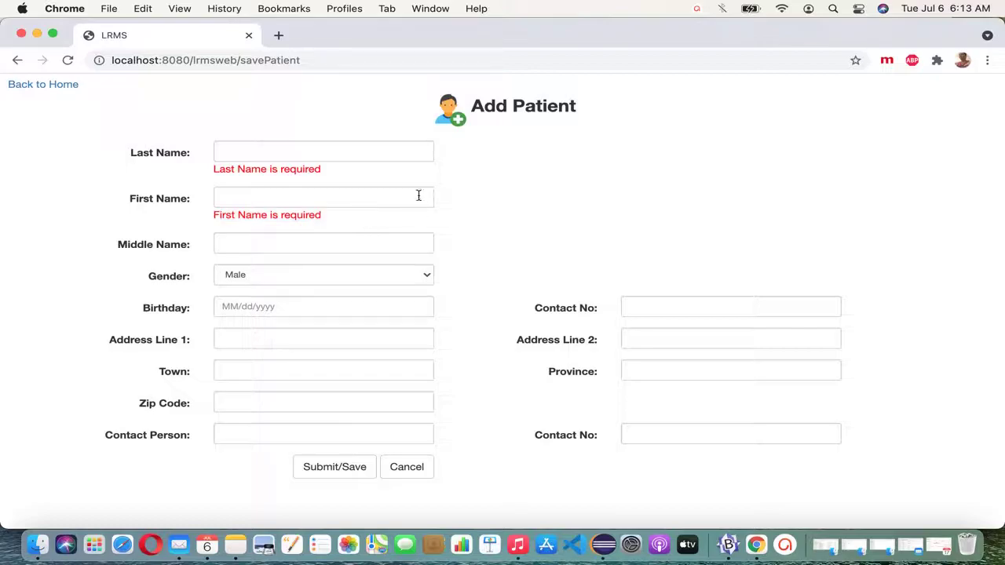
# Step: Enter the patient's last and first names, skipping middle name, to reach Birthday
pyautogui.click(374, 153)
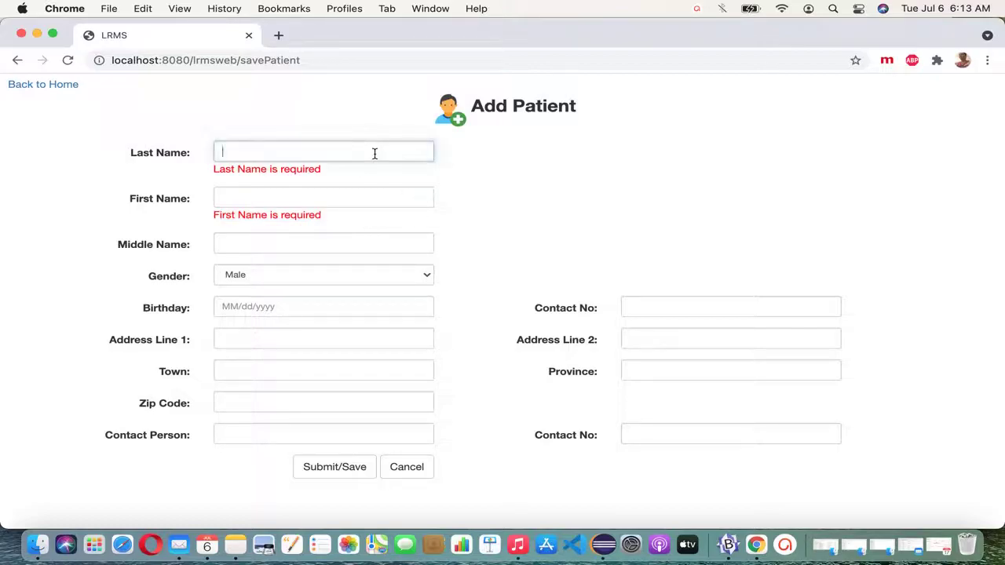
pyautogui.press('Tab')
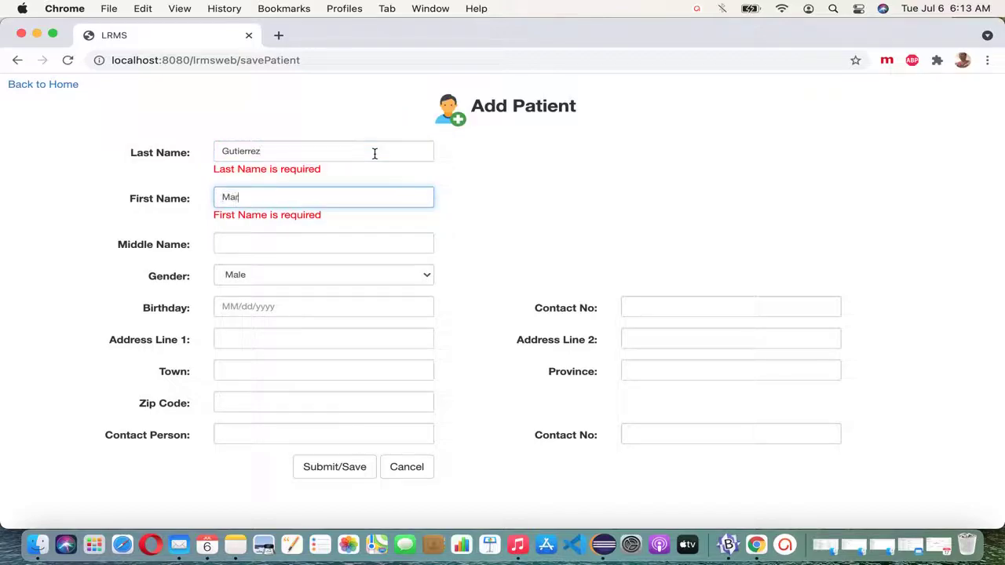
pyautogui.press('Tab')
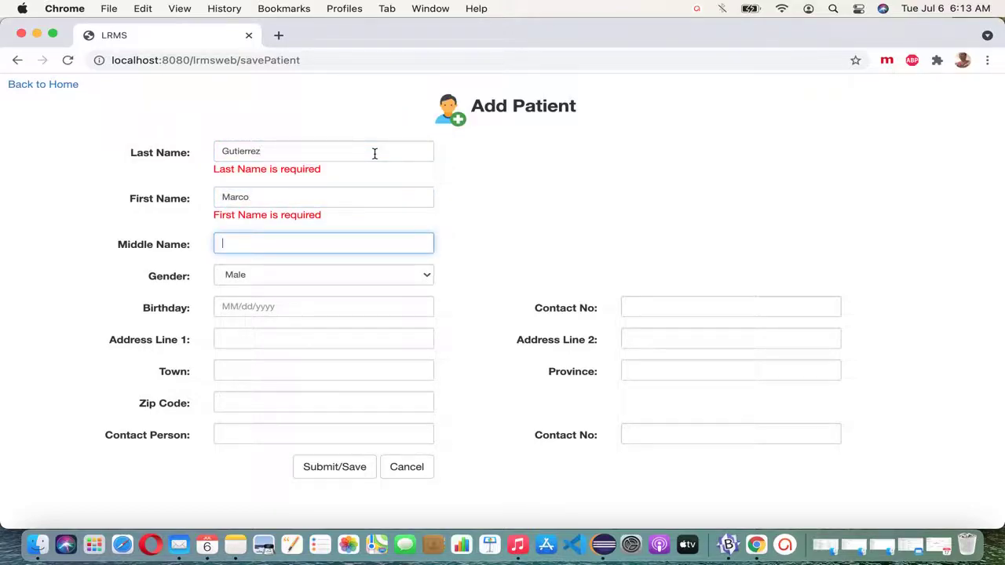
pyautogui.press('Tab')
pyautogui.press('Tab')
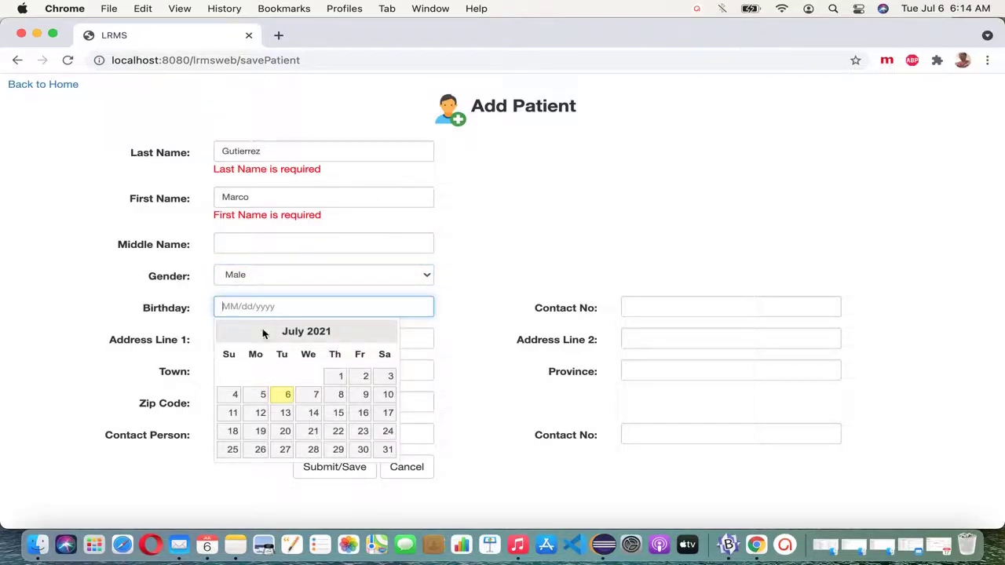
pyautogui.doubleClick(227, 333)
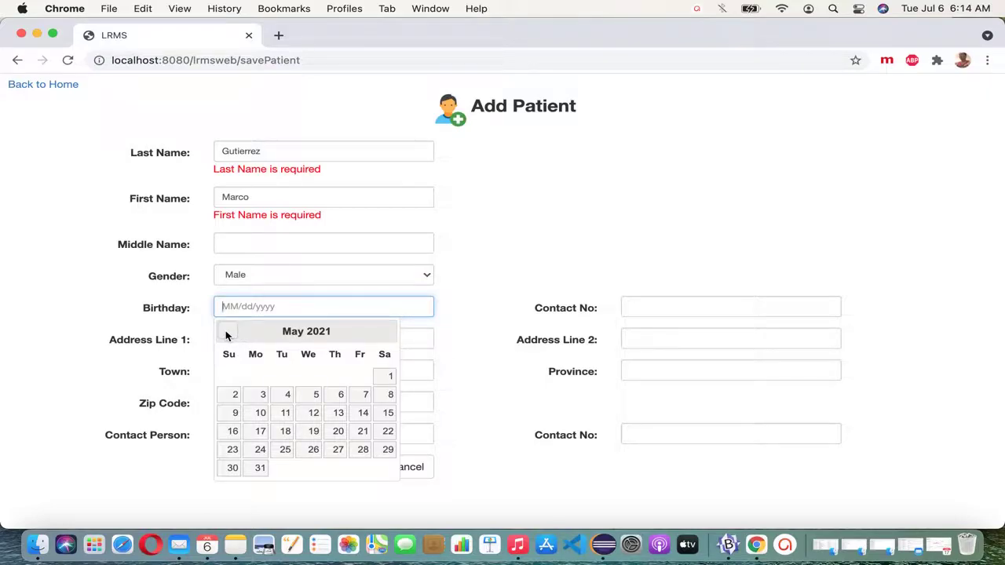
pyautogui.click(263, 395)
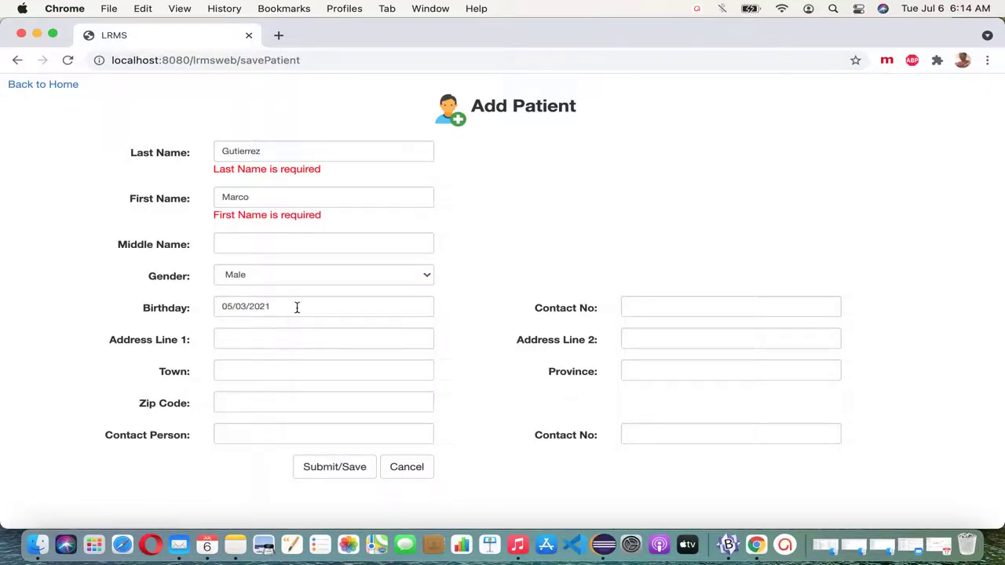
pyautogui.click(297, 308)
pyautogui.press('BackSpace')
pyautogui.press('BackSpace')
pyautogui.press('BackSpace')
pyautogui.press('BackSpace')
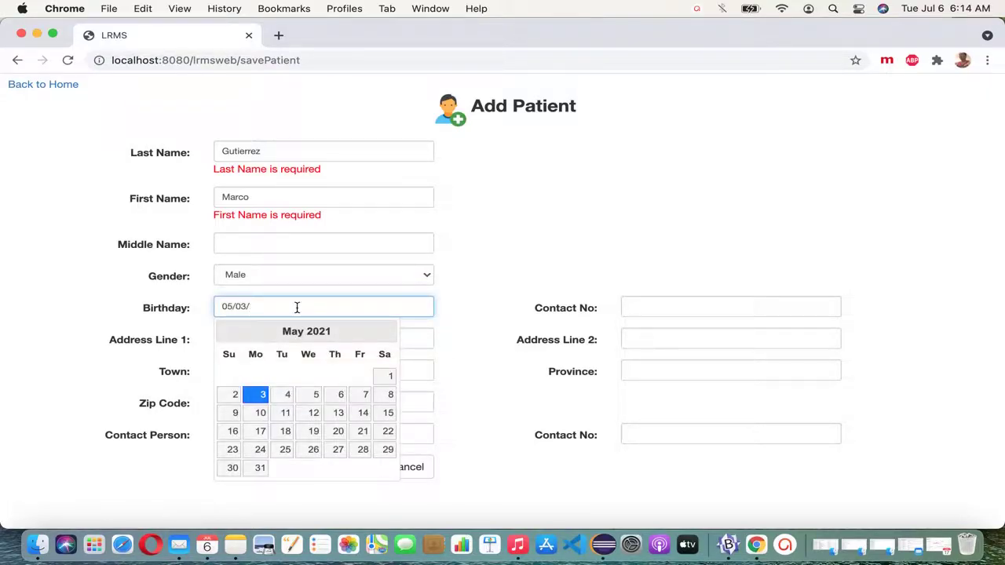
pyautogui.write('2002')
# Step: Fill in the patient's contact number and first address line
pyautogui.press('Tab')
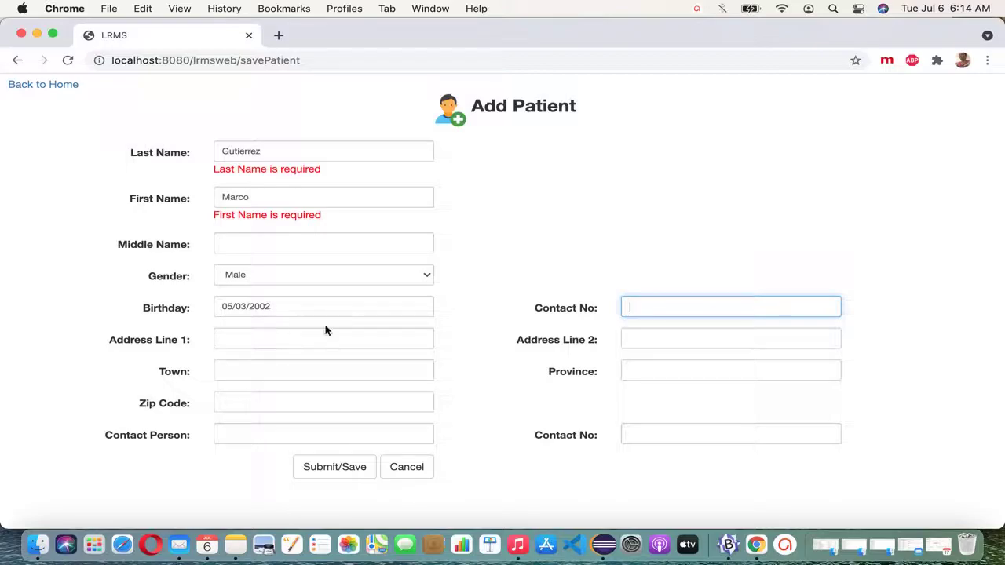
pyautogui.press('Tab')
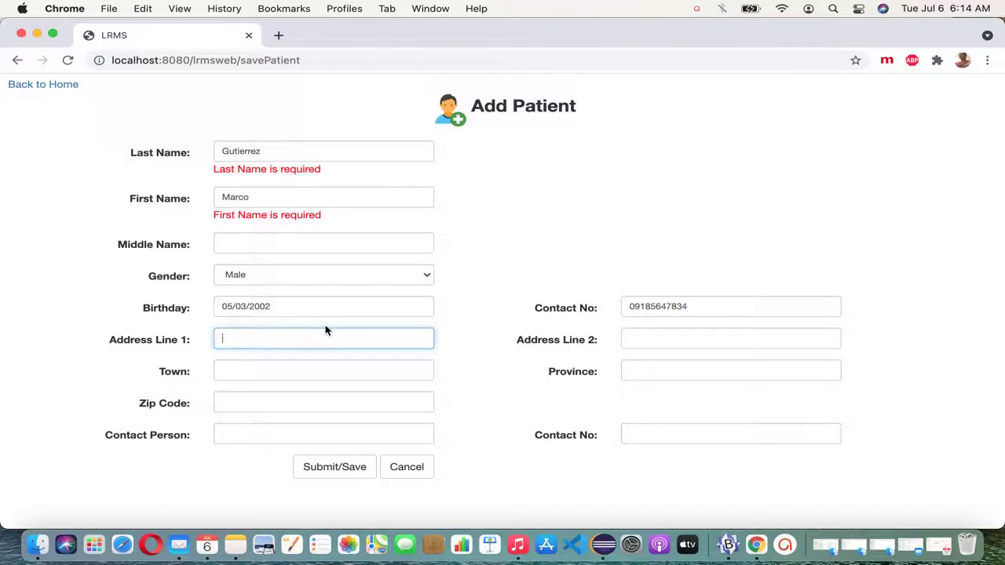
# Step: Fill in the second address line, town and province
pyautogui.press('Tab')
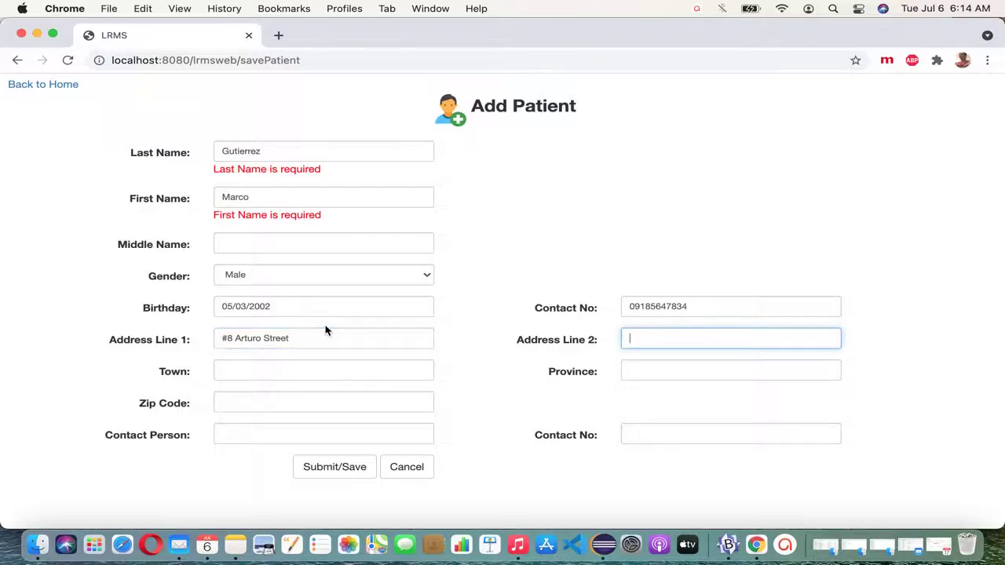
pyautogui.press('Tab')
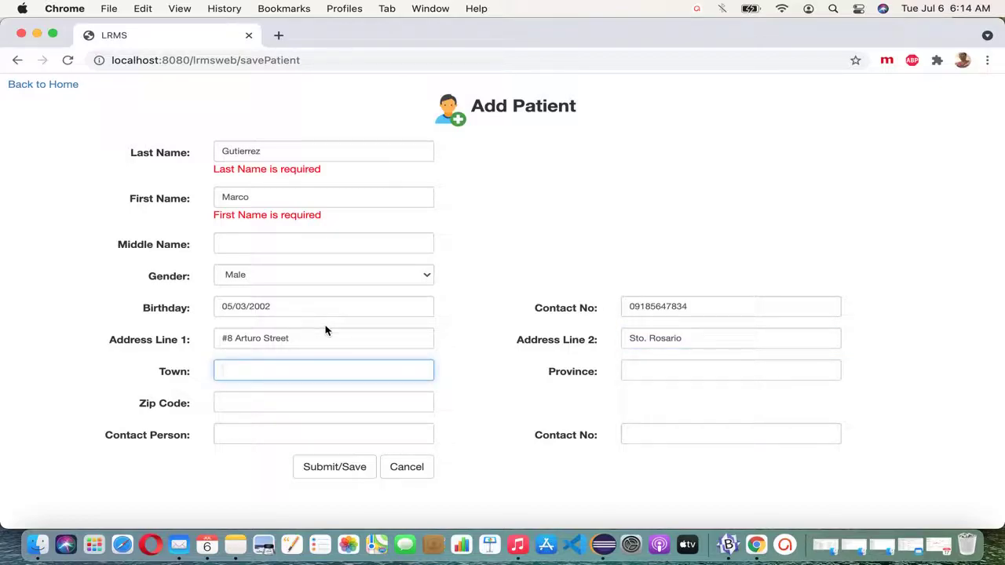
pyautogui.press('Tab')
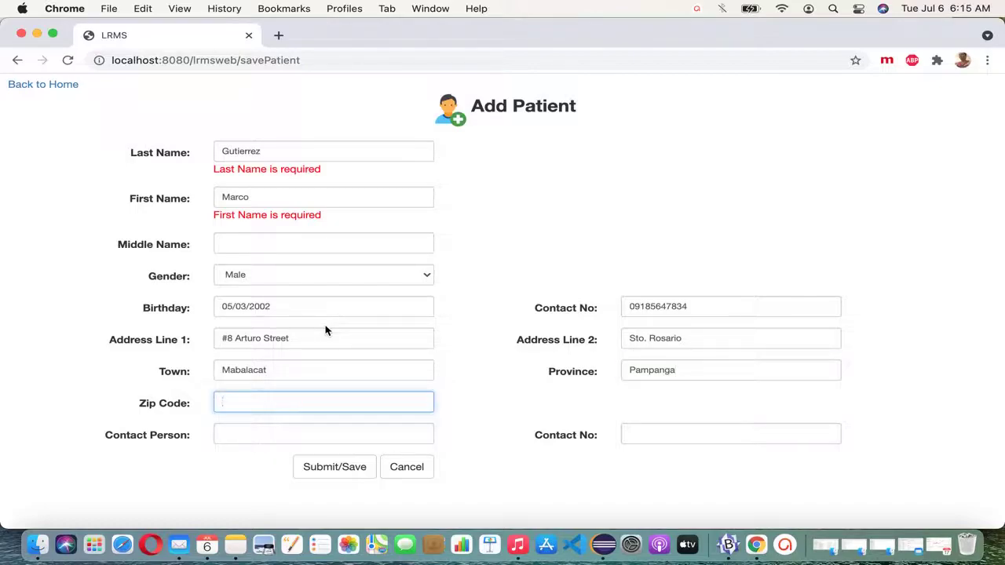
# Step: Skip Zip Code and enter the contact person's name and phone number
pyautogui.press('Tab')
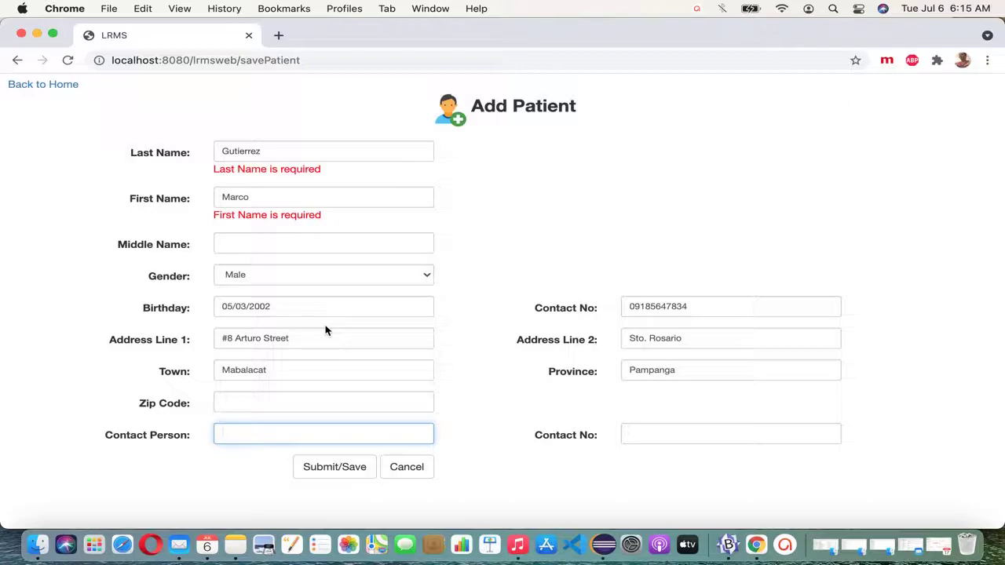
pyautogui.press('Tab')
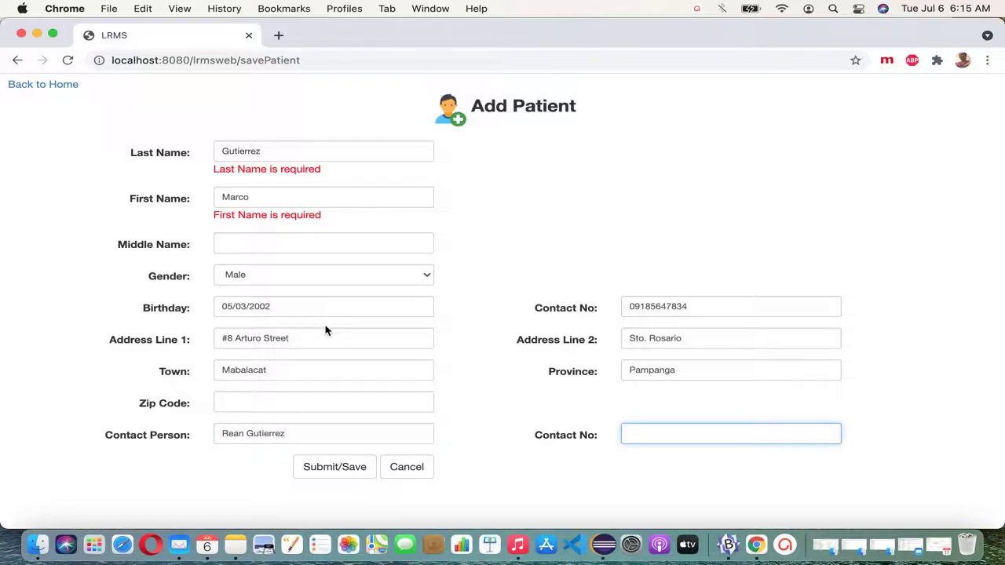
pyautogui.press('Tab')
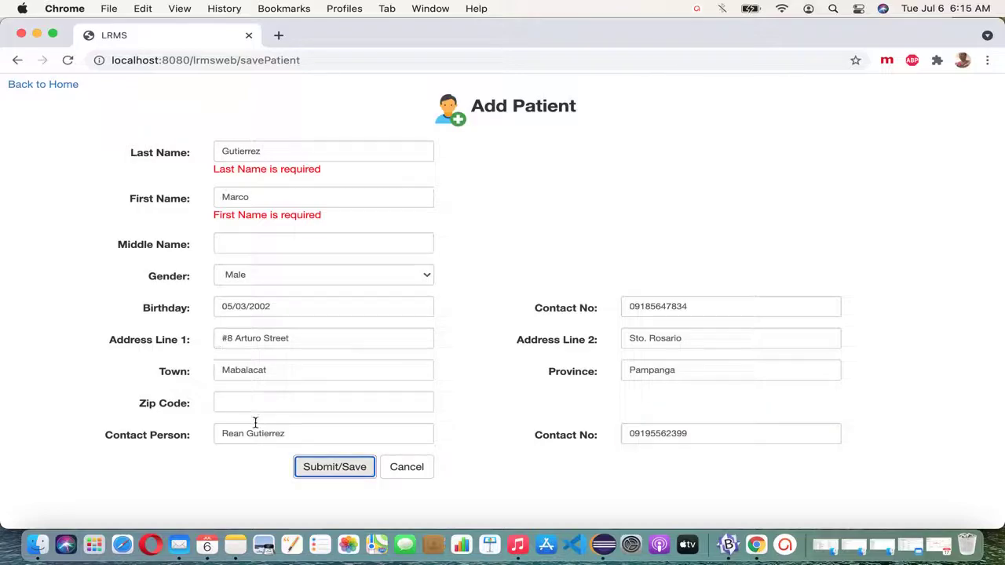
# Step: Save the new patient, close the confirmation, and search by the patient's first name
pyautogui.click(347, 469)
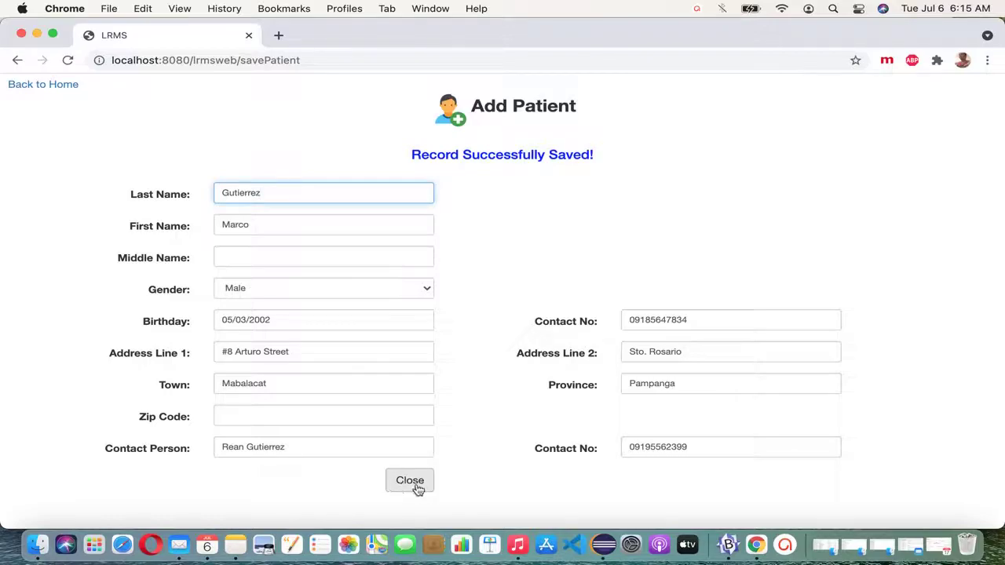
pyautogui.click(410, 483)
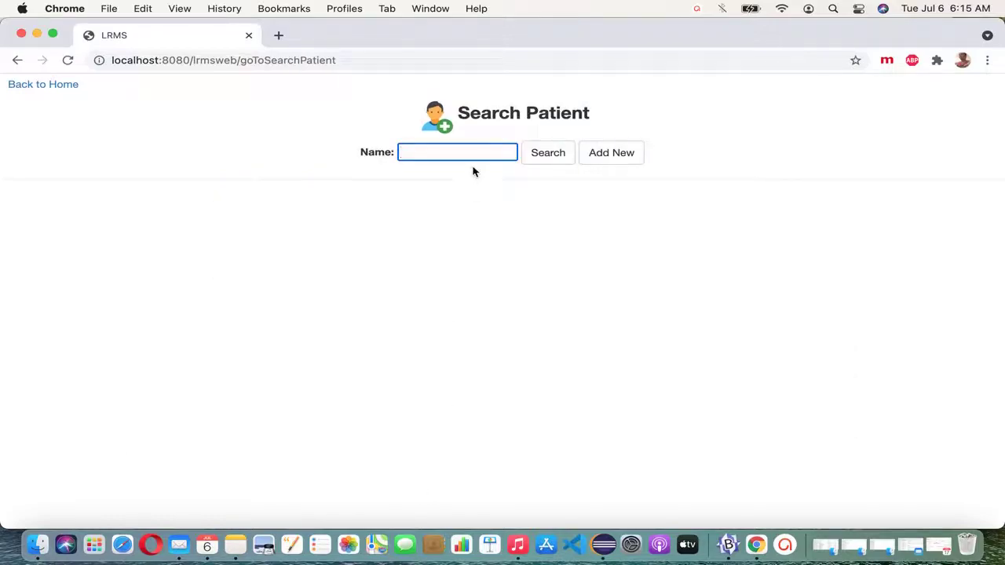
pyautogui.write('marco')
pyautogui.click(547, 161)
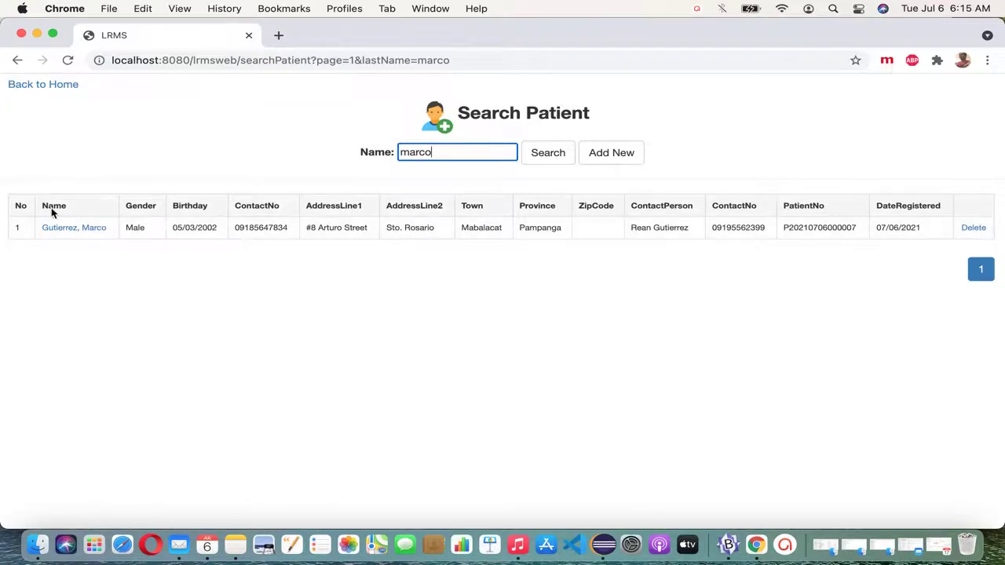
# Step: Review the listed record's gender, birthday, contact number, patient number and registration date 07/06/2021
pyautogui.doubleClick(139, 228)
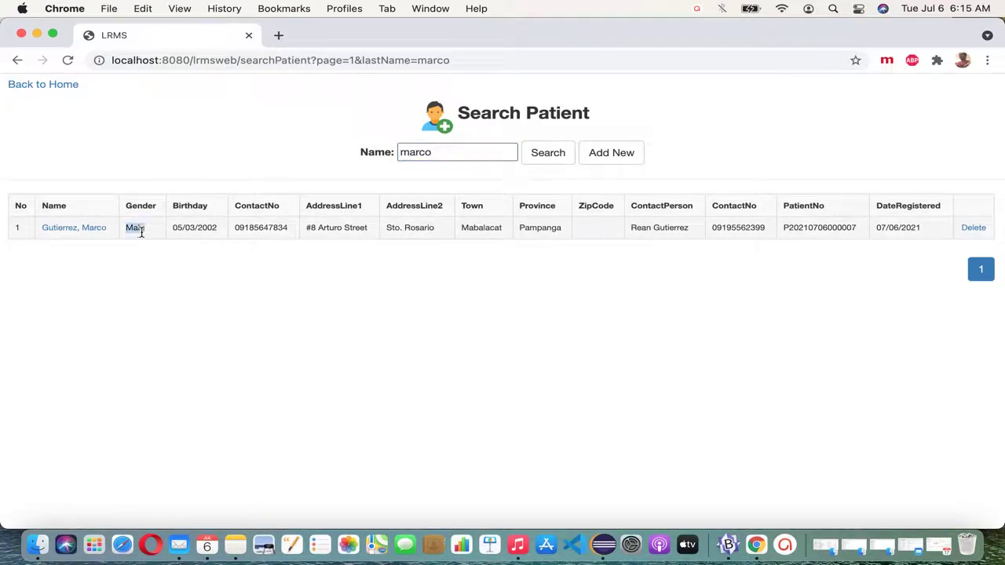
pyautogui.moveTo(172, 228); pyautogui.dragTo(223, 231)
pyautogui.doubleClick(260, 229)
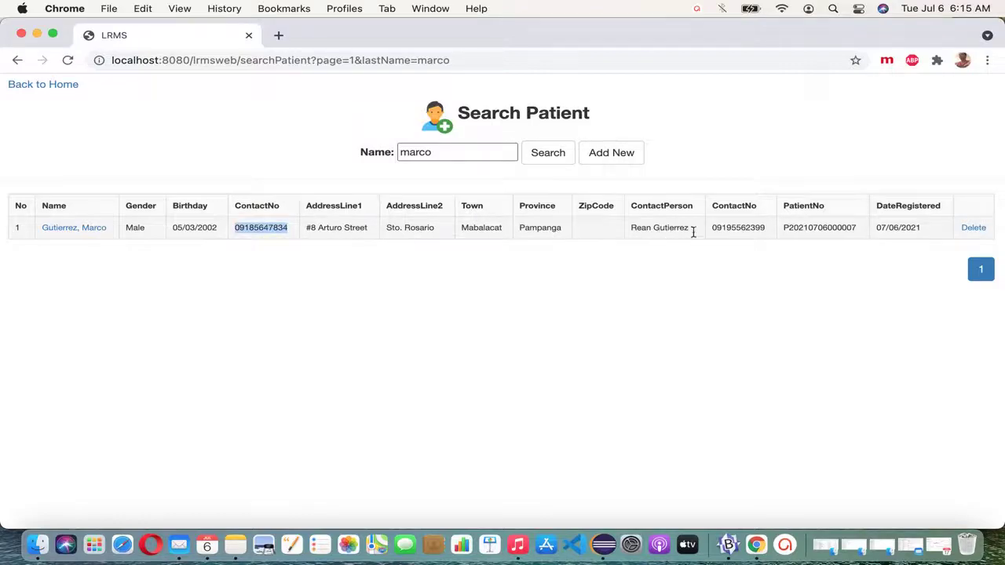
pyautogui.click(827, 231)
pyautogui.doubleClick(828, 231)
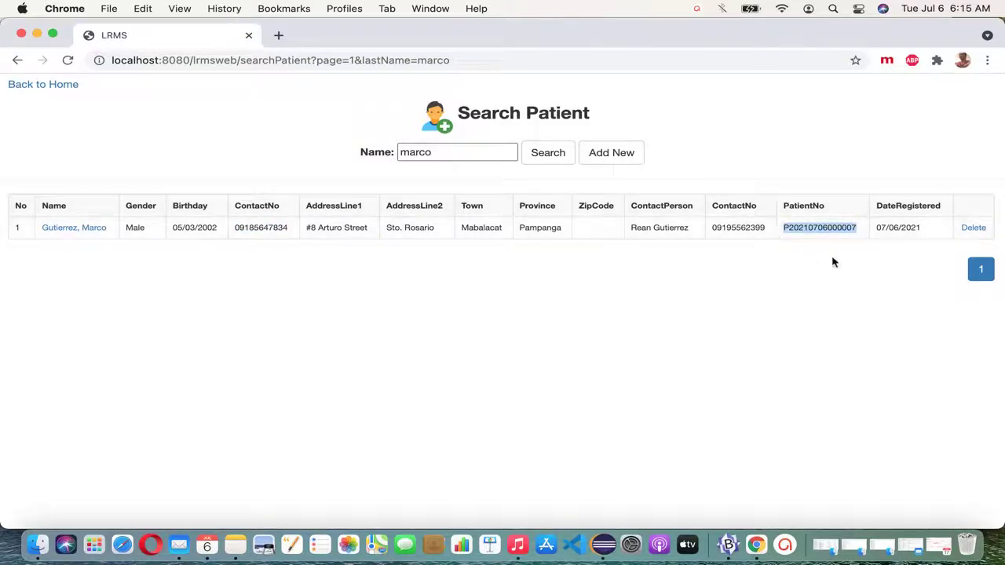
pyautogui.doubleClick(897, 206)
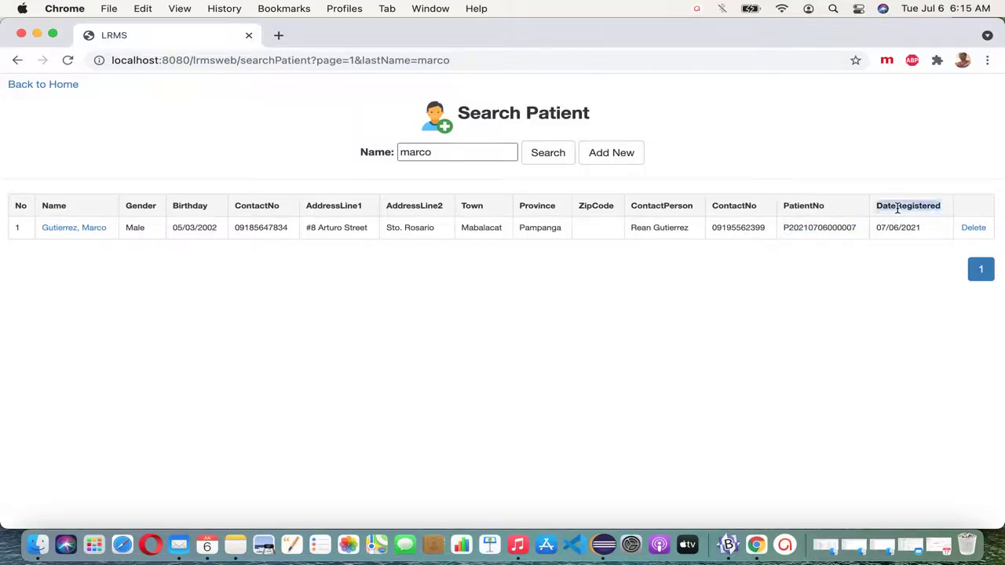
pyautogui.click(911, 228)
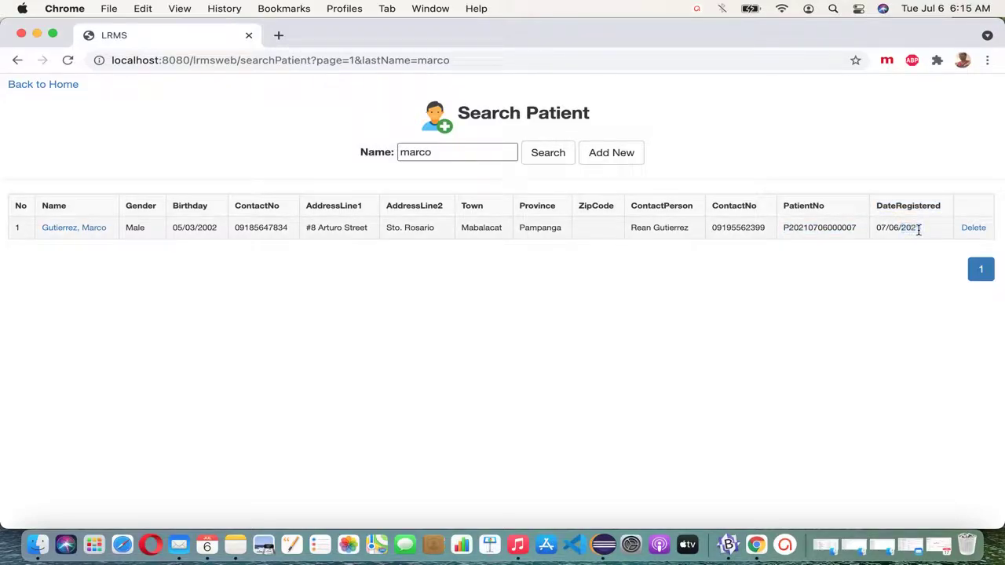
pyautogui.moveTo(918, 229); pyautogui.dragTo(866, 231)
pyautogui.click(756, 301)
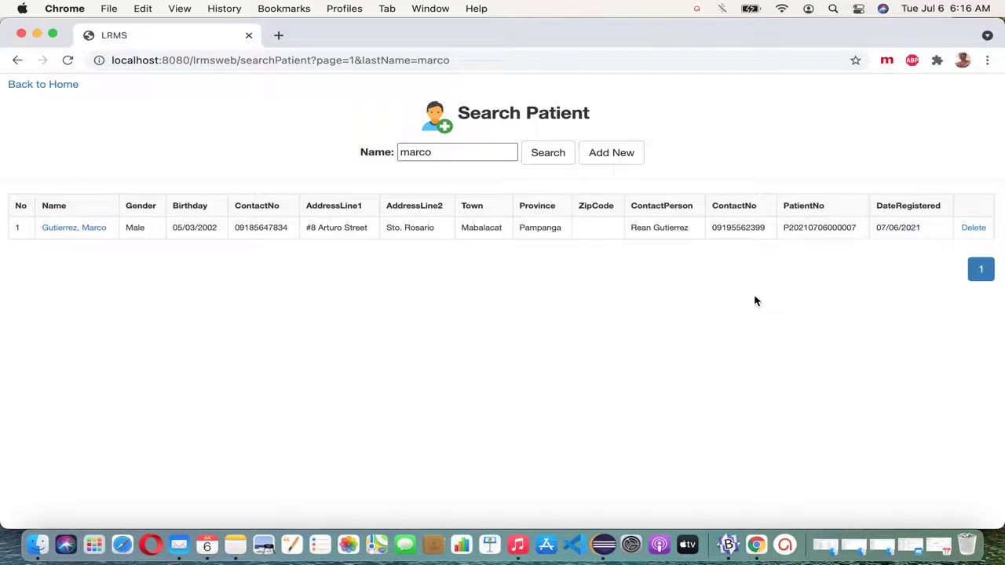
# Step: Open a blank Add Patient form and enter the second patient's last and first names
pyautogui.click(624, 156)
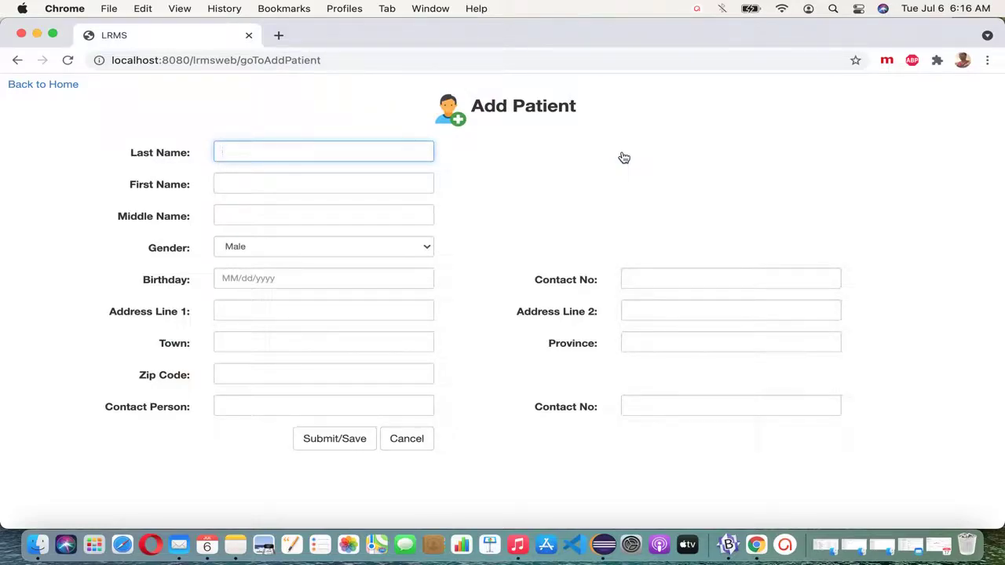
pyautogui.press('Tab')
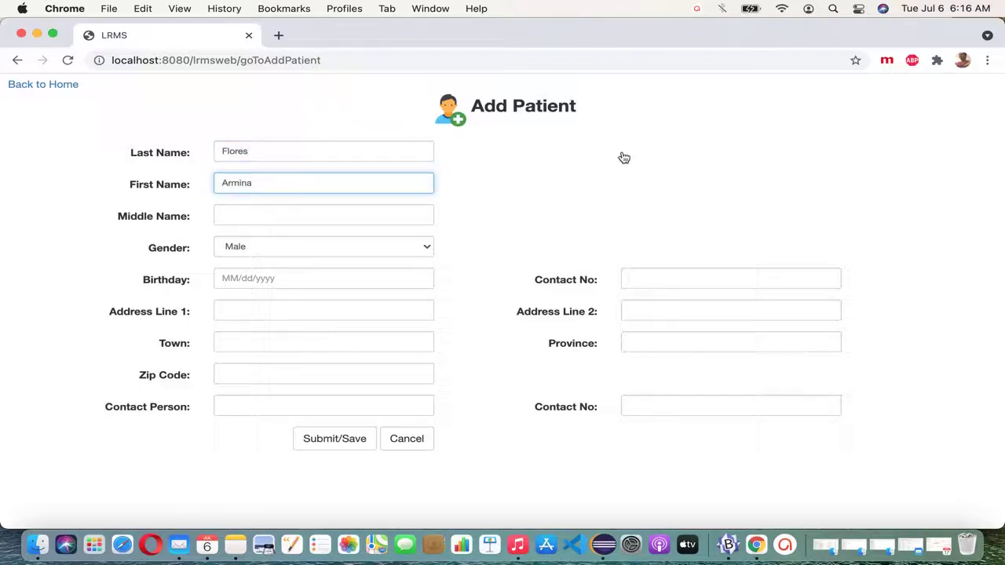
pyautogui.press('Tab')
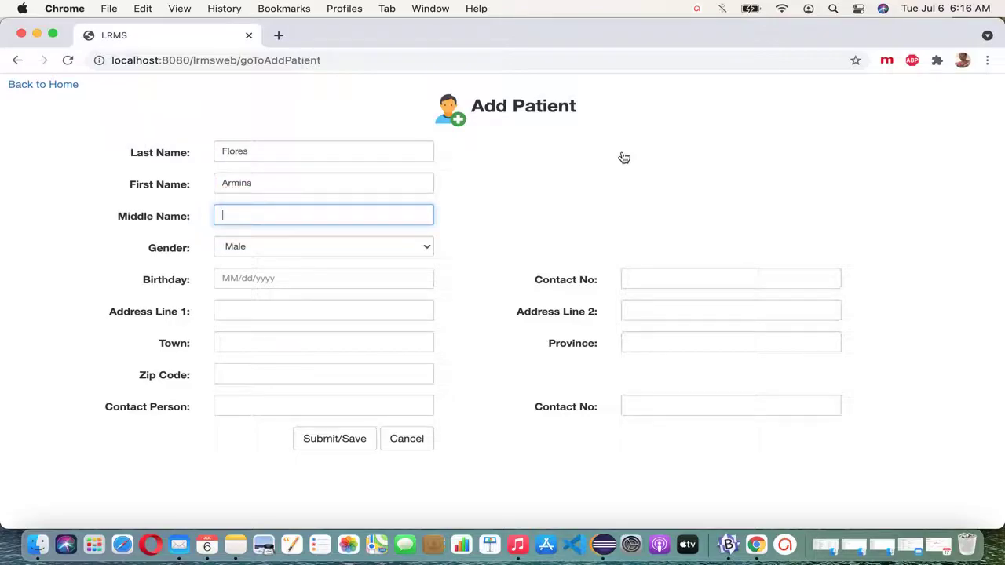
pyautogui.press('Tab')
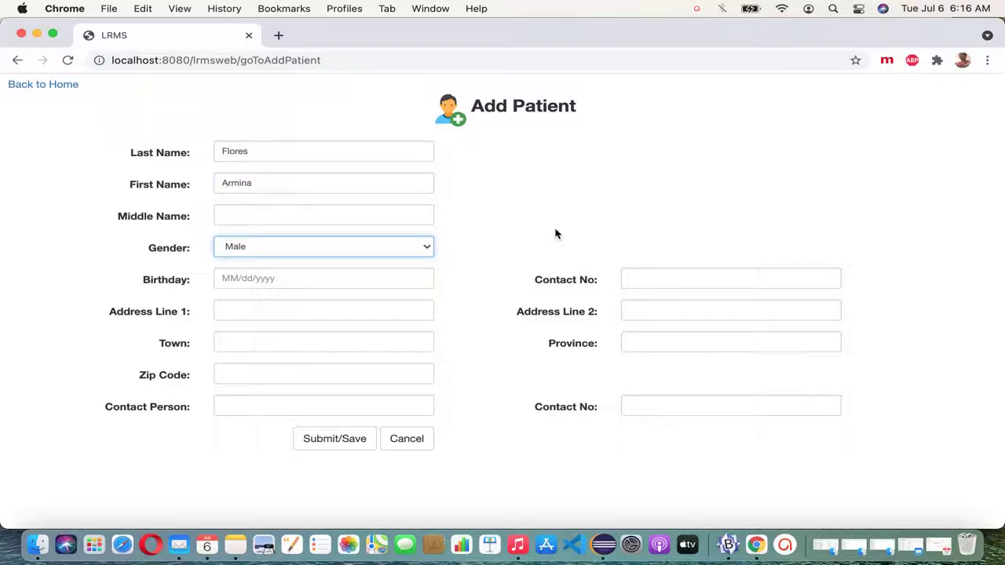
pyautogui.press('space')
pyautogui.click(403, 263)
pyautogui.click(388, 278)
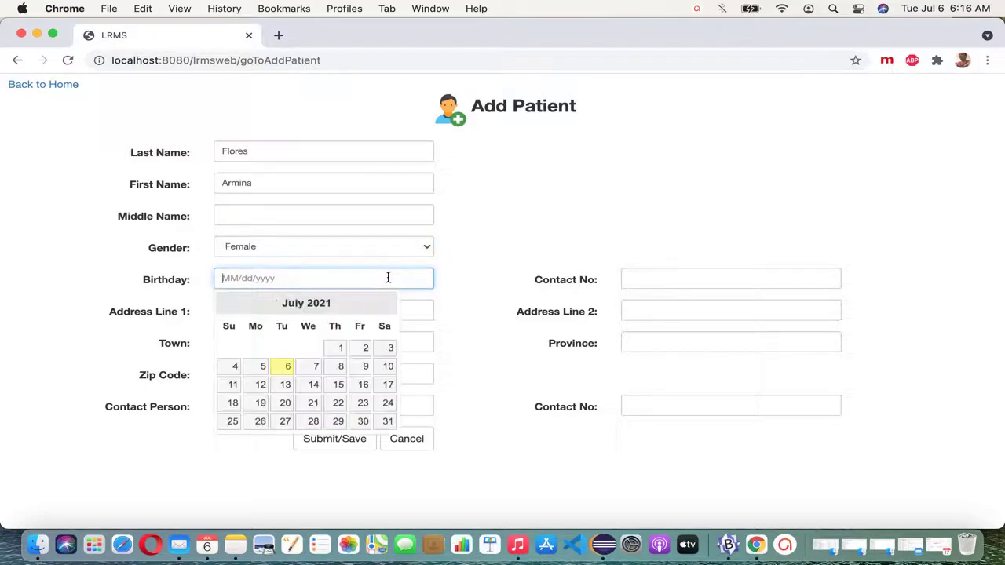
pyautogui.write('09/23/1999')
pyautogui.press('Tab')
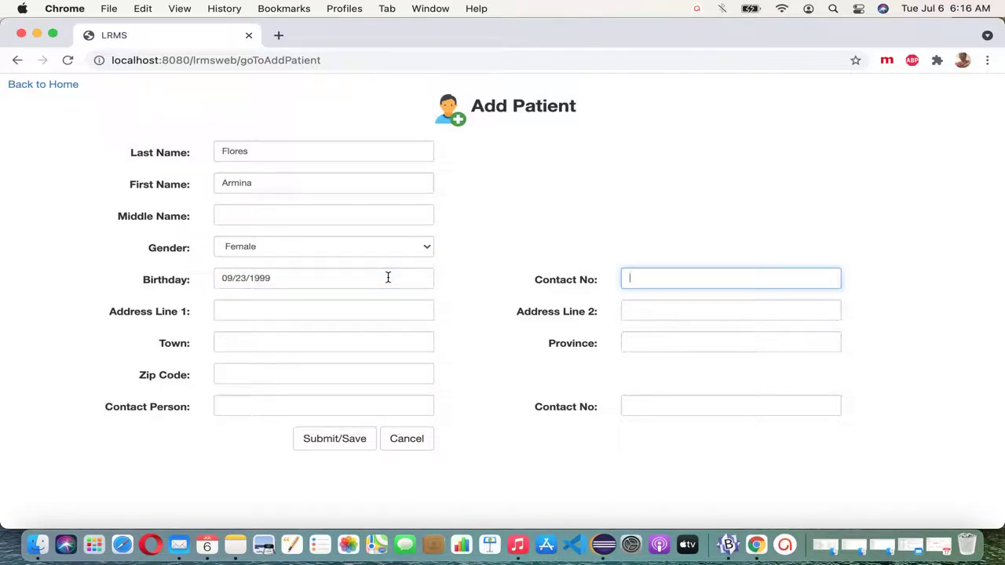
pyautogui.press('Tab')
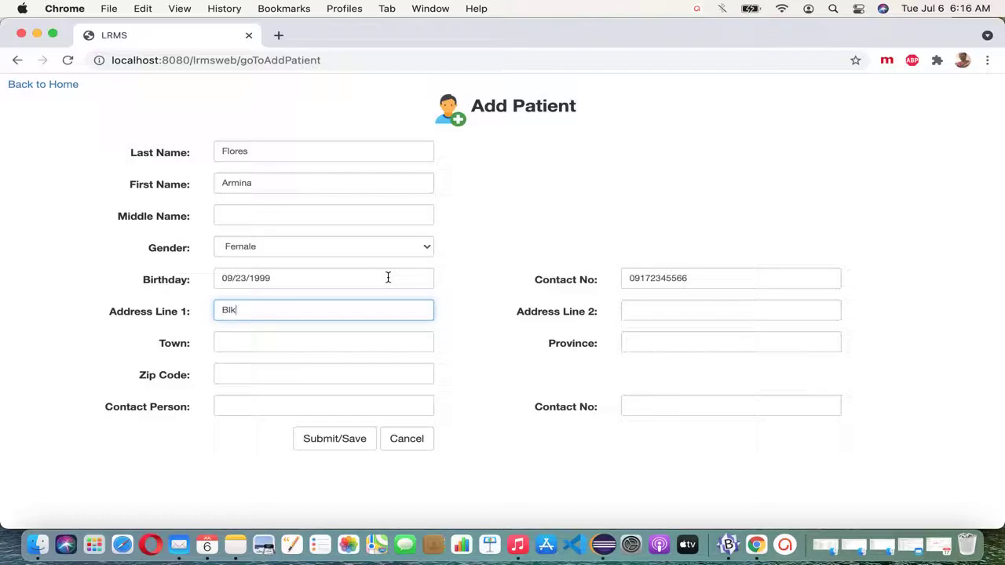
# Step: Fill in both address lines and the town
pyautogui.press('Tab')
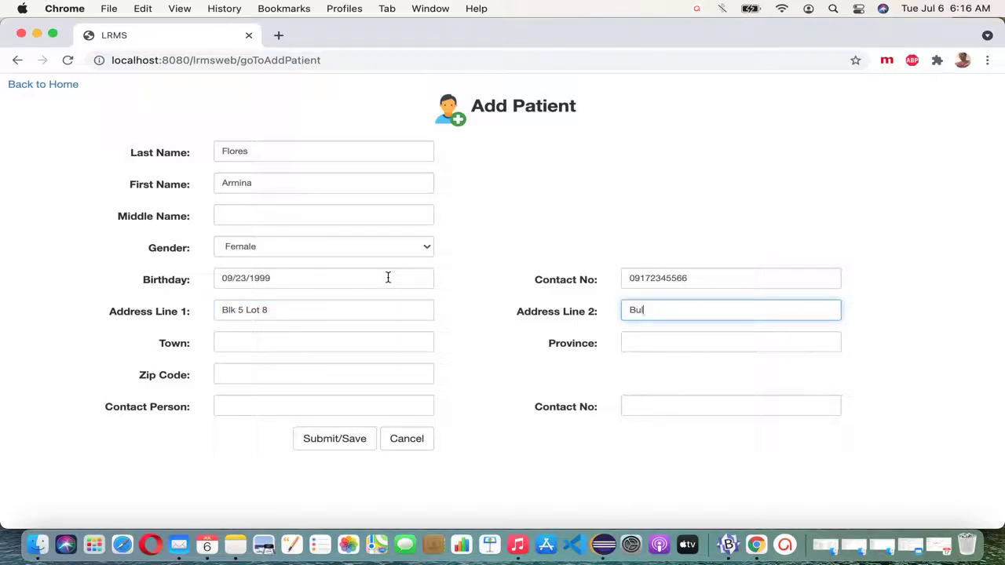
pyautogui.press('Tab')
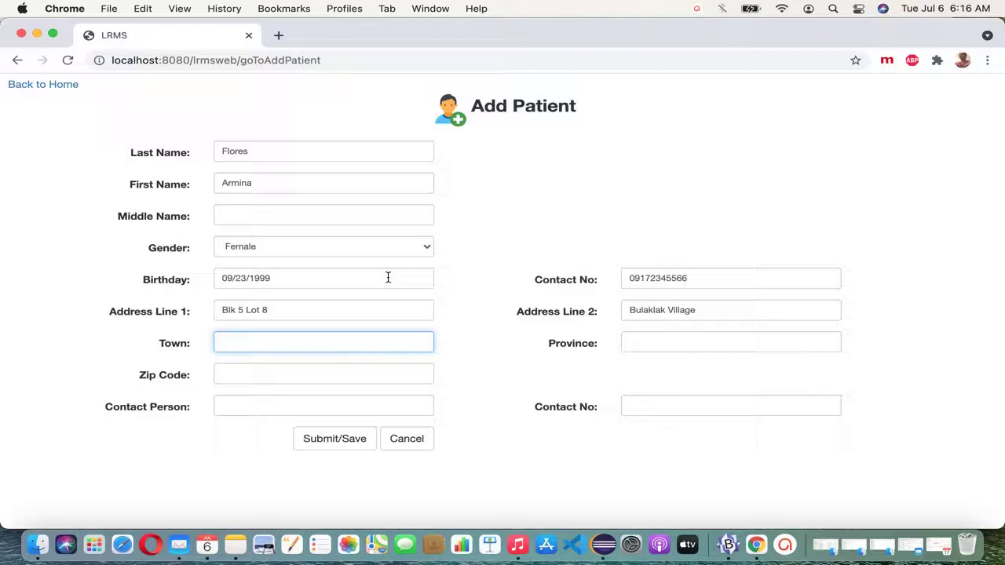
# Step: Fill in the province, zip code and contact person's name
pyautogui.press('Tab')
pyautogui.write('Pam')
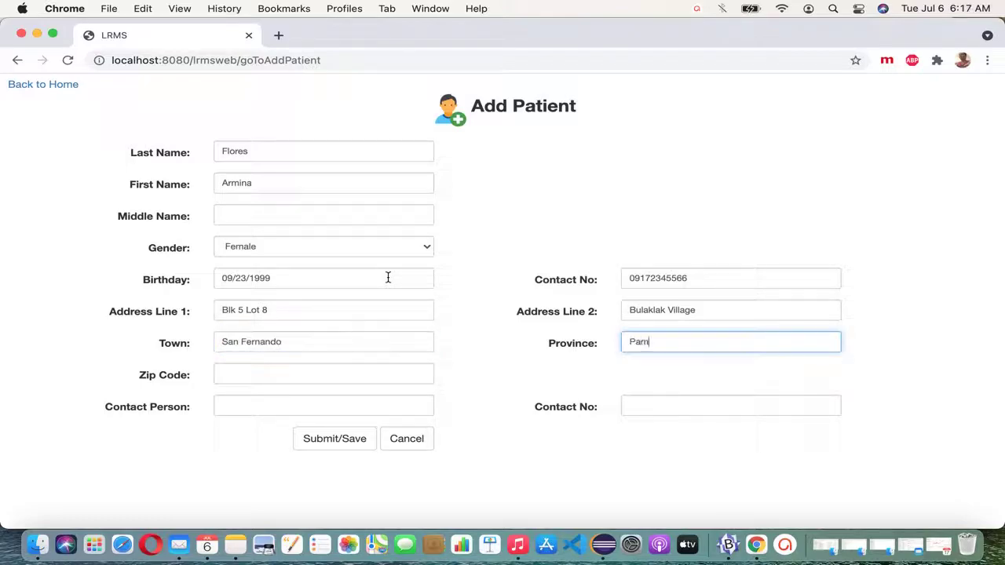
pyautogui.write('panga')
pyautogui.press('Tab')
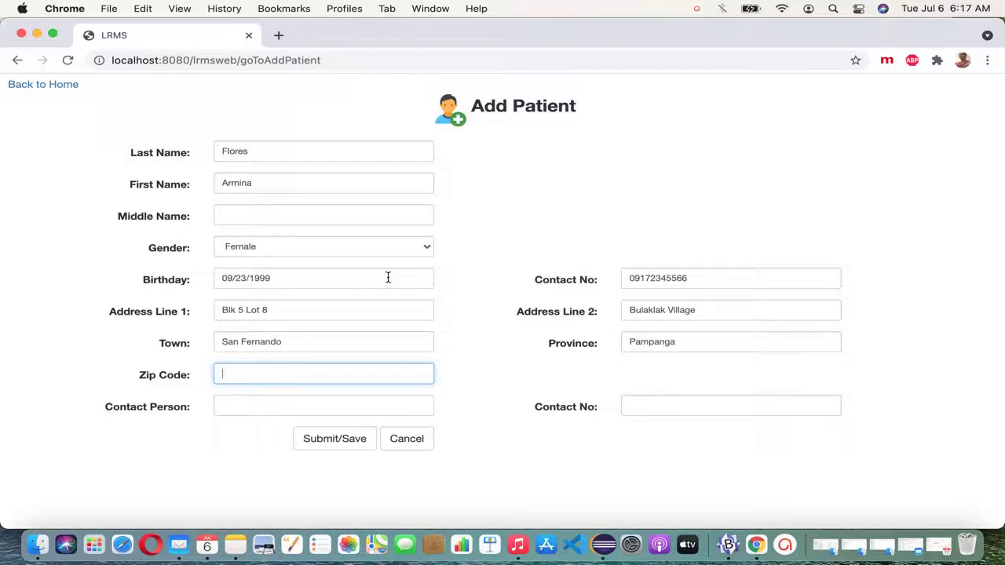
pyautogui.write('2000')
pyautogui.press('Tab')
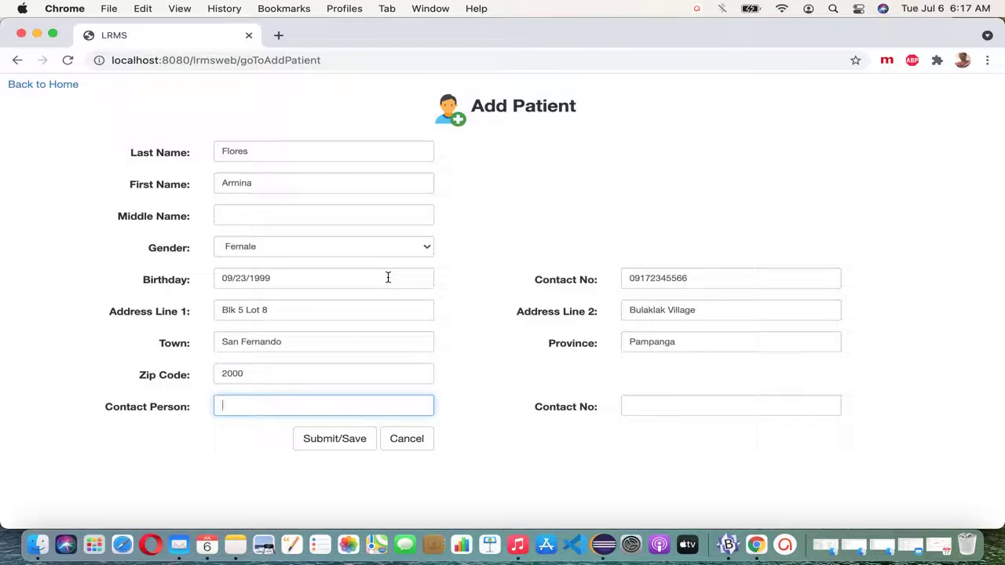
pyautogui.press('Tab')
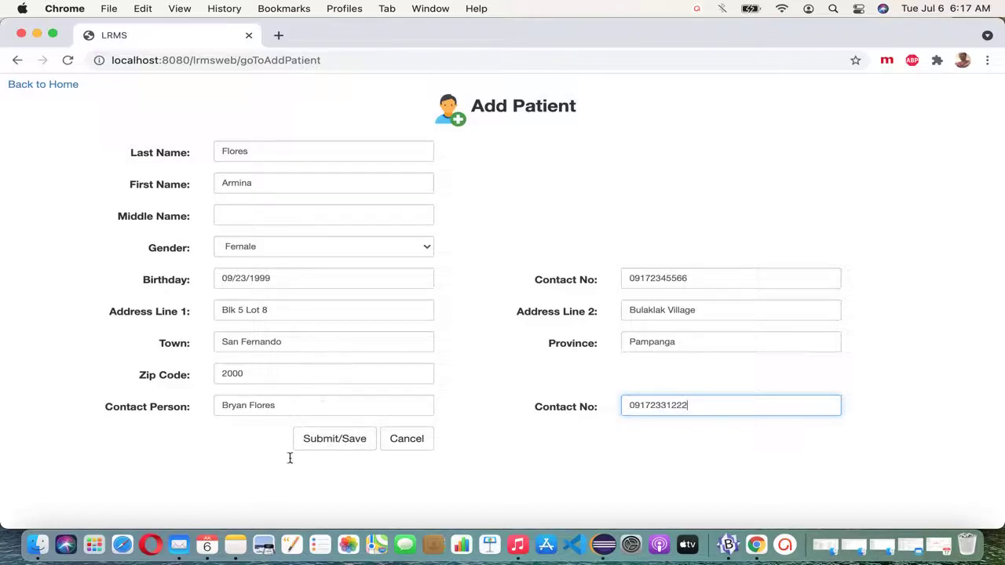
# Step: Save the second patient, close the confirmation, and search by her last name
pyautogui.click(348, 446)
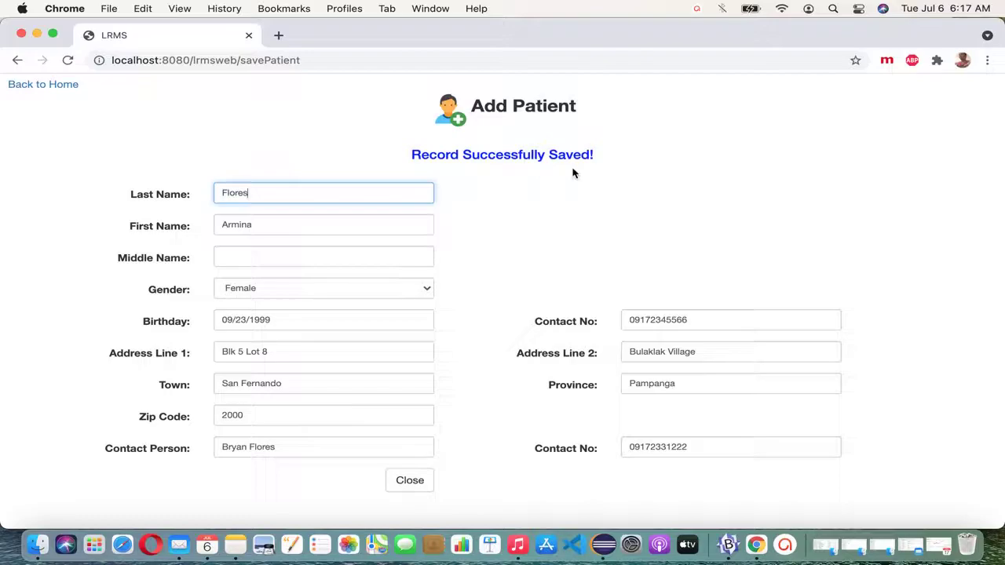
pyautogui.click(423, 485)
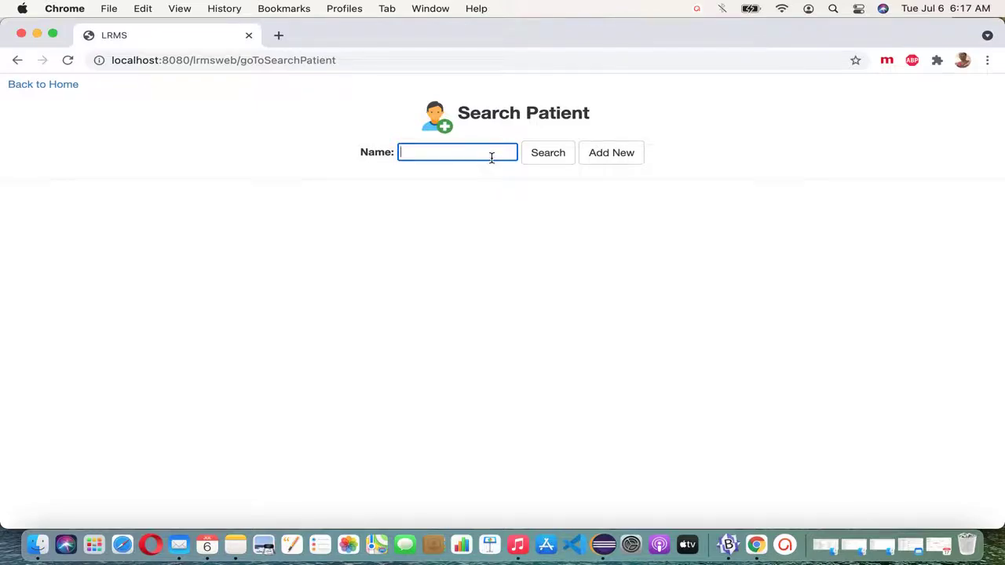
pyautogui.write('b')
pyautogui.write('flores')
pyautogui.click(557, 161)
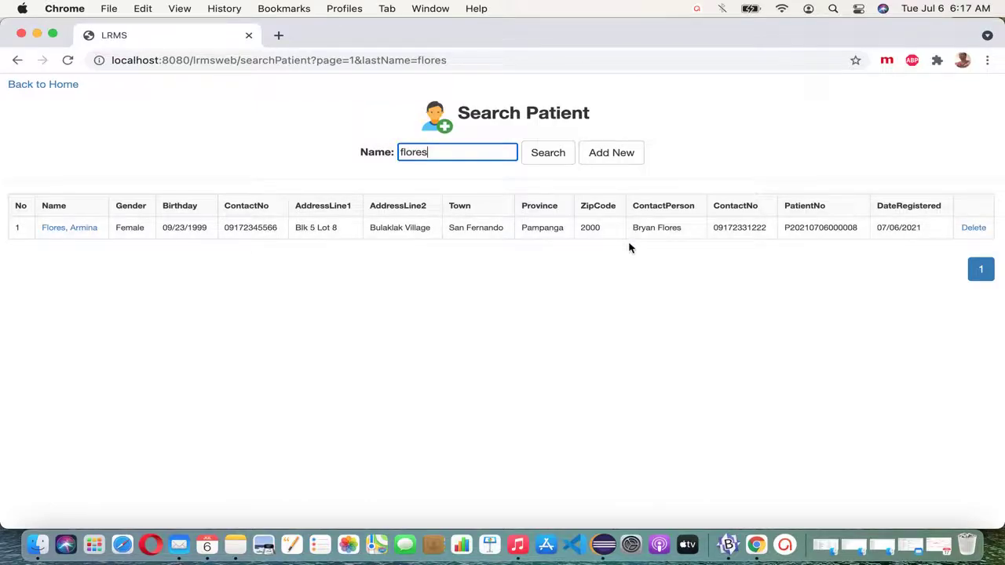
# Step: Check the new record's patient number and registration date
pyautogui.doubleClick(823, 228)
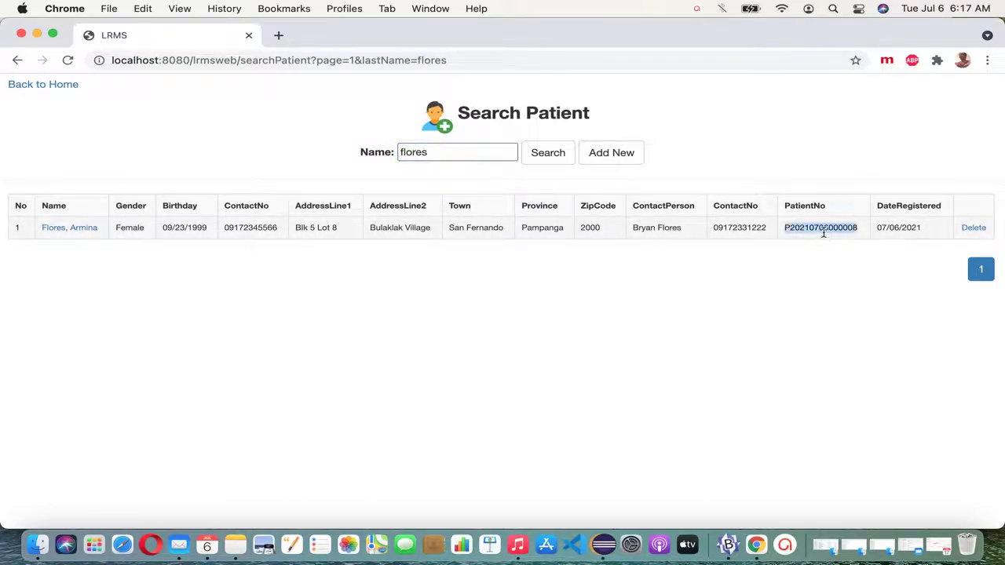
pyautogui.moveTo(925, 229); pyautogui.dragTo(880, 233)
pyautogui.click(714, 263)
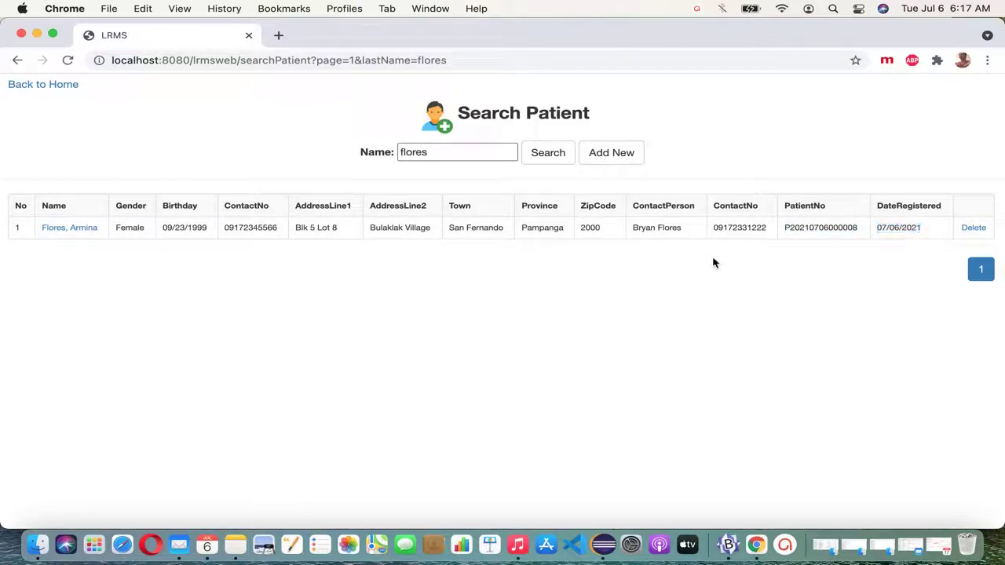
# Step: Clear the name filter and list all eight patients
pyautogui.click(473, 158)
pyautogui.press('BackSpace')
pyautogui.press('BackSpace')
pyautogui.press('BackSpace')
pyautogui.click(548, 154)
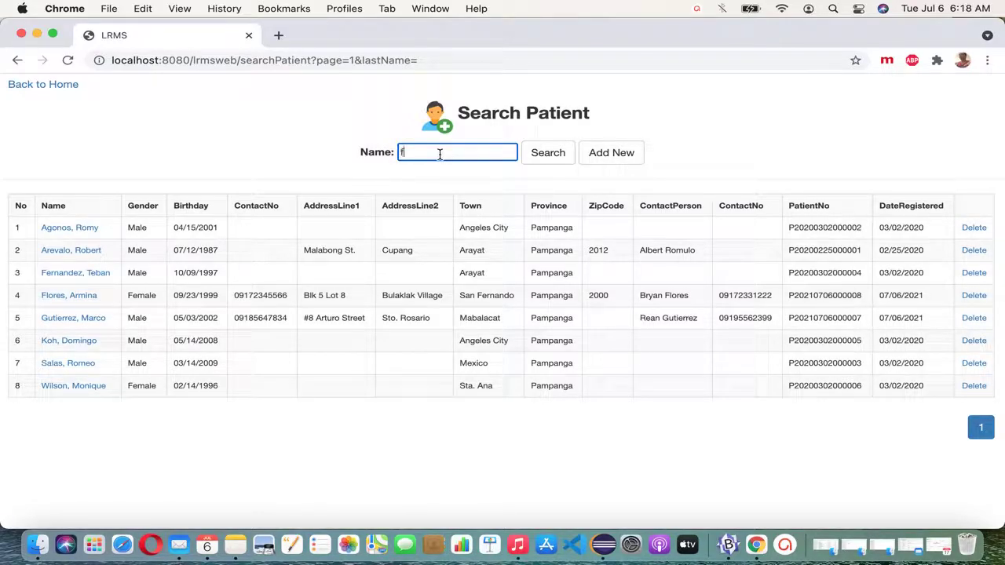
# Step: Search by the second patient's last name and open her record in Update Patient
pyautogui.write('res')
pyautogui.click(553, 157)
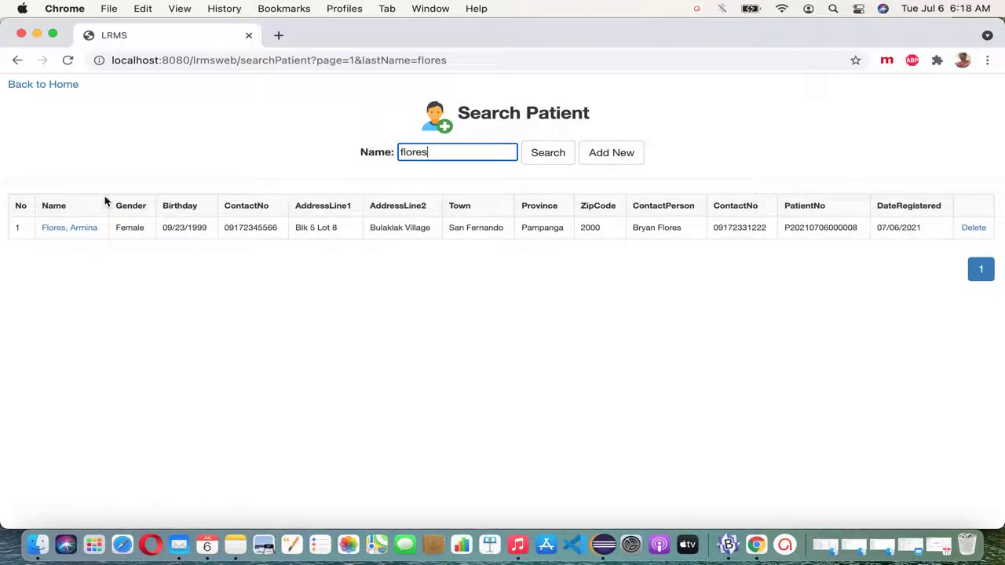
pyautogui.click(86, 230)
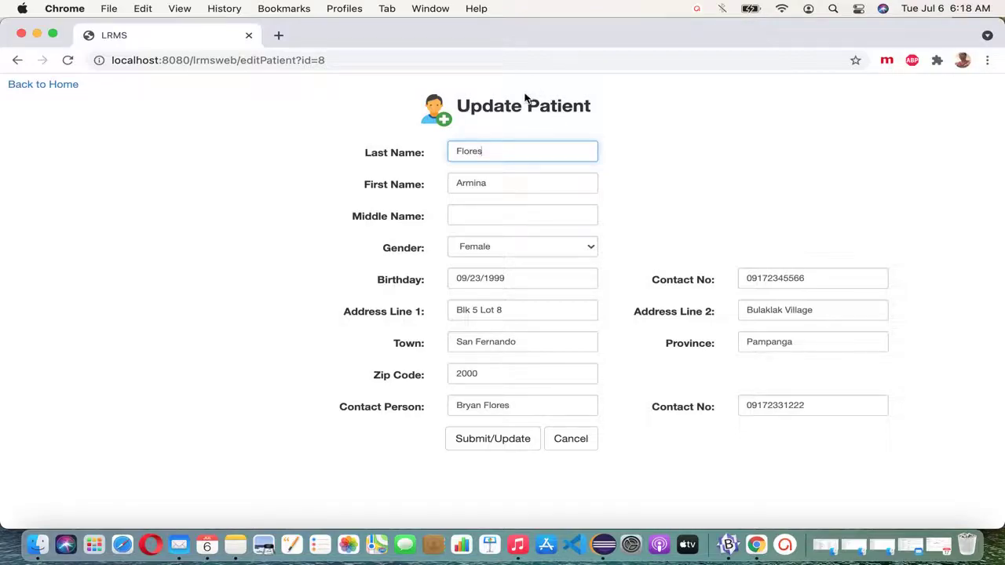
# Step: Add the middle name and correct the block number in the first address line
pyautogui.click(496, 221)
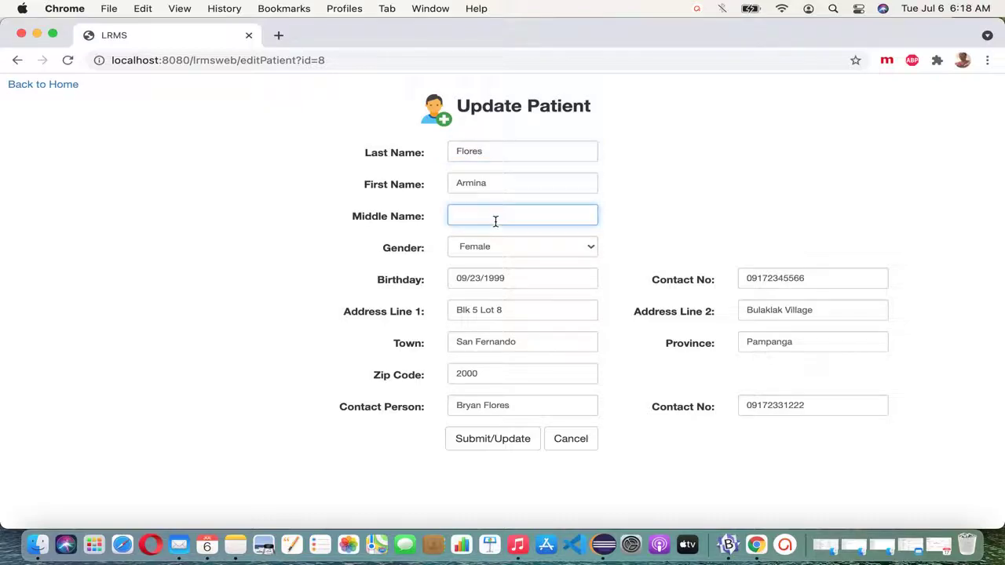
pyautogui.write('David')
pyautogui.click(483, 312)
pyautogui.press('BackSpace')
pyautogui.write('8')
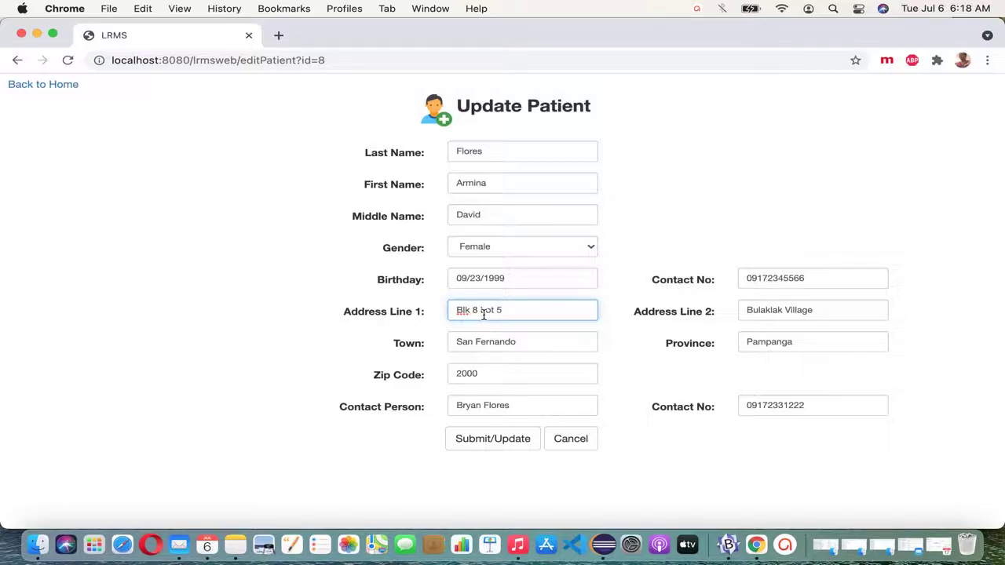
# Step: Prefix the town with 'City of', trim the contact number, then save the update and close
pyautogui.click(457, 343)
pyautogui.write('City of')
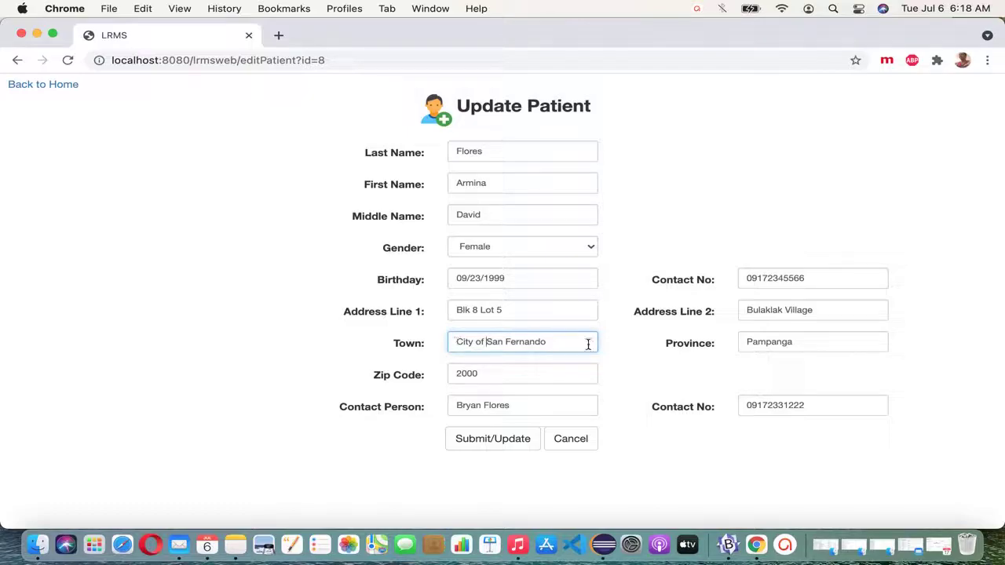
pyautogui.click(816, 278)
pyautogui.press('BackSpace')
pyautogui.press('BackSpace')
pyautogui.press('BackSpace')
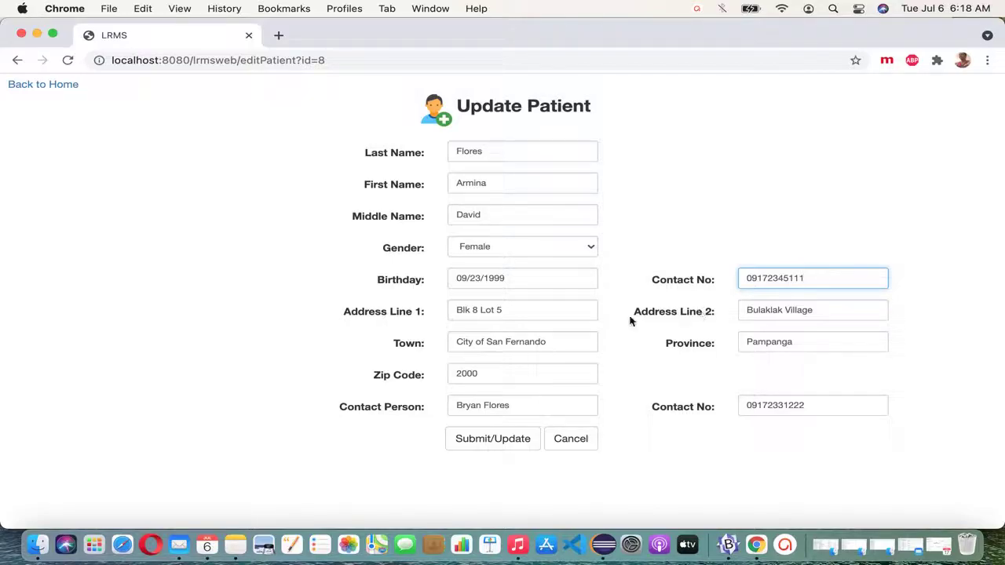
pyautogui.click(493, 439)
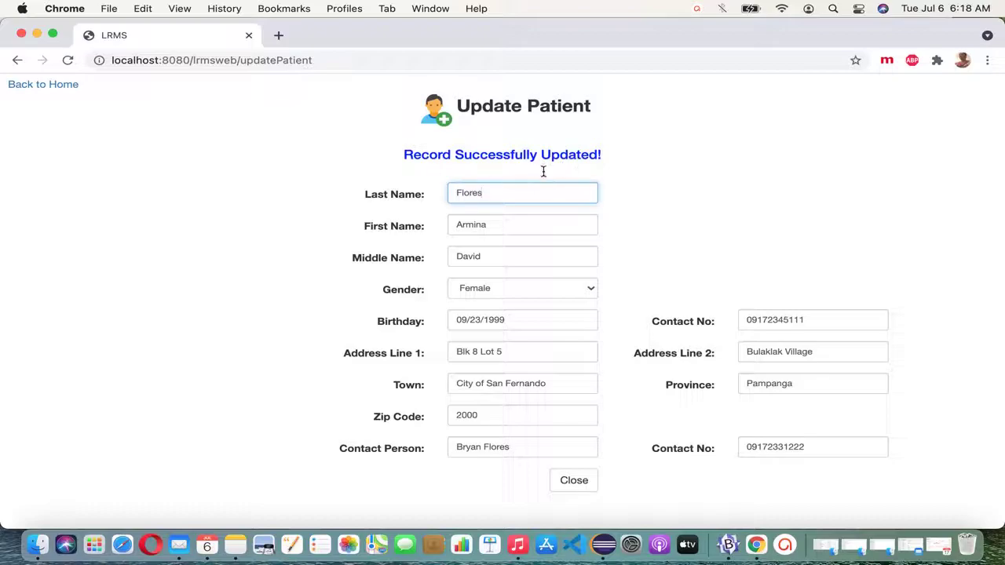
pyautogui.click(585, 485)
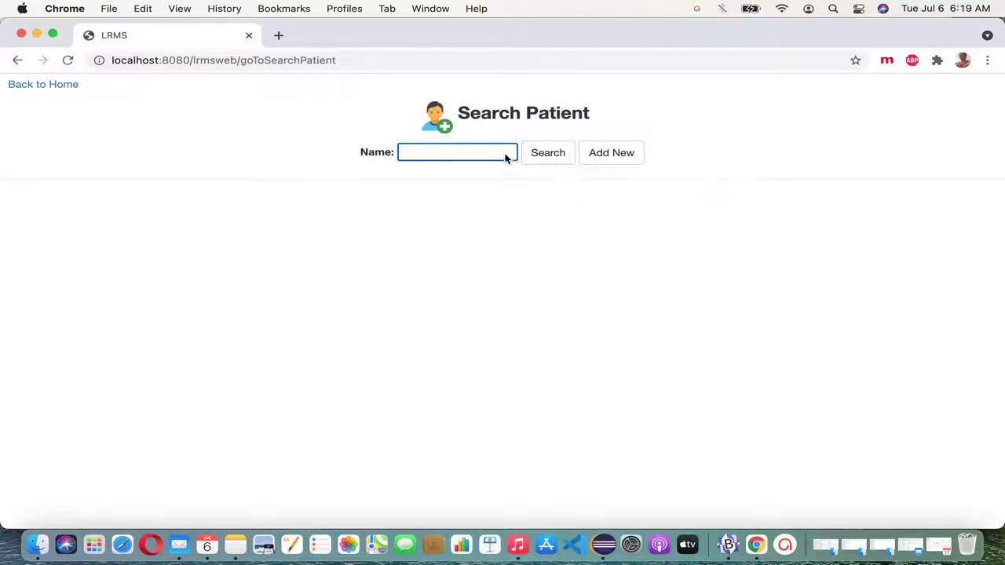
pyautogui.write('flores')
pyautogui.click(559, 154)
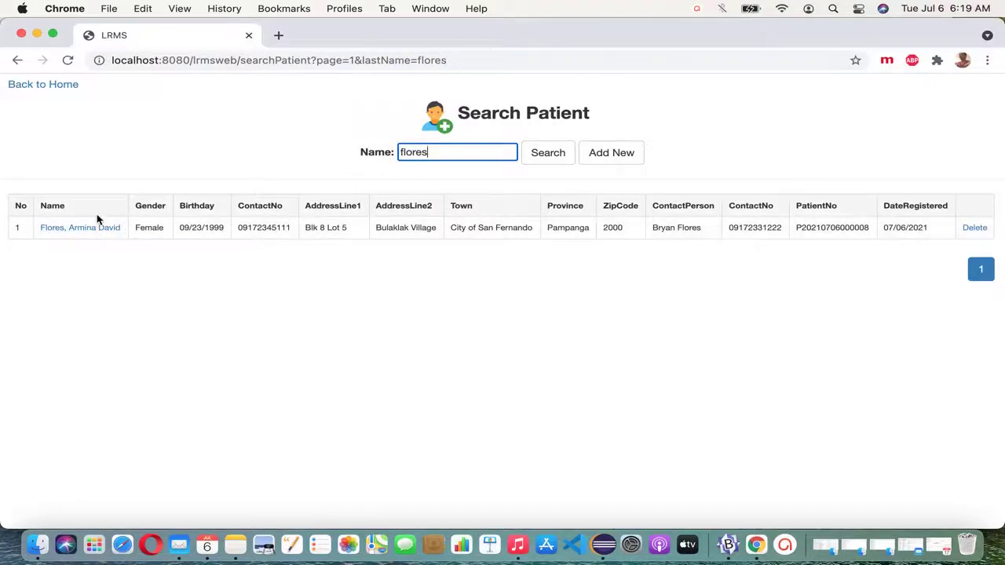
pyautogui.doubleClick(279, 228)
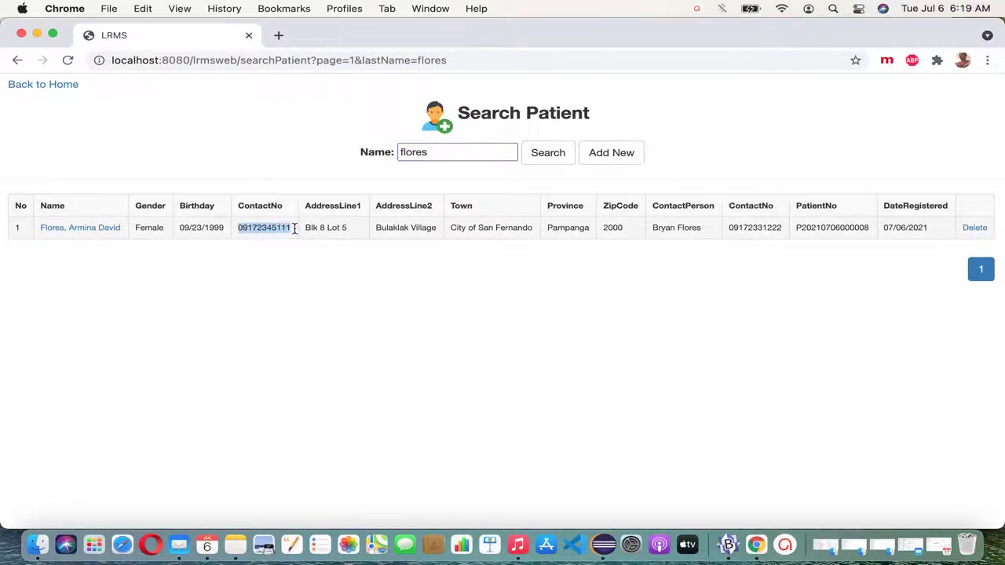
pyautogui.click(322, 229)
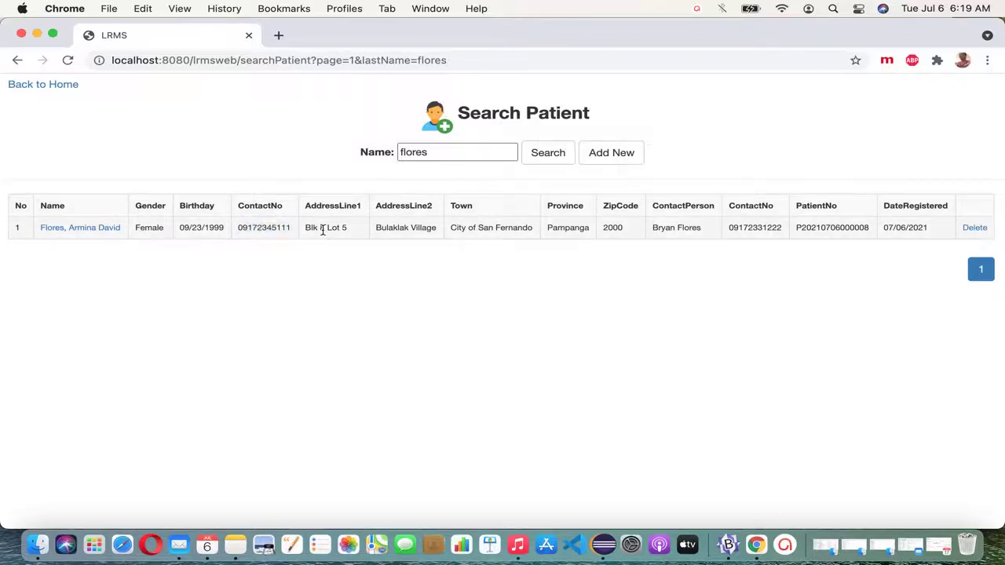
pyautogui.moveTo(306, 229); pyautogui.dragTo(364, 227)
# Step: Replace the search term with the second patient's last name and search
pyautogui.click(468, 157)
pyautogui.moveTo(468, 157); pyautogui.dragTo(383, 158)
pyautogui.press('BackSpace')
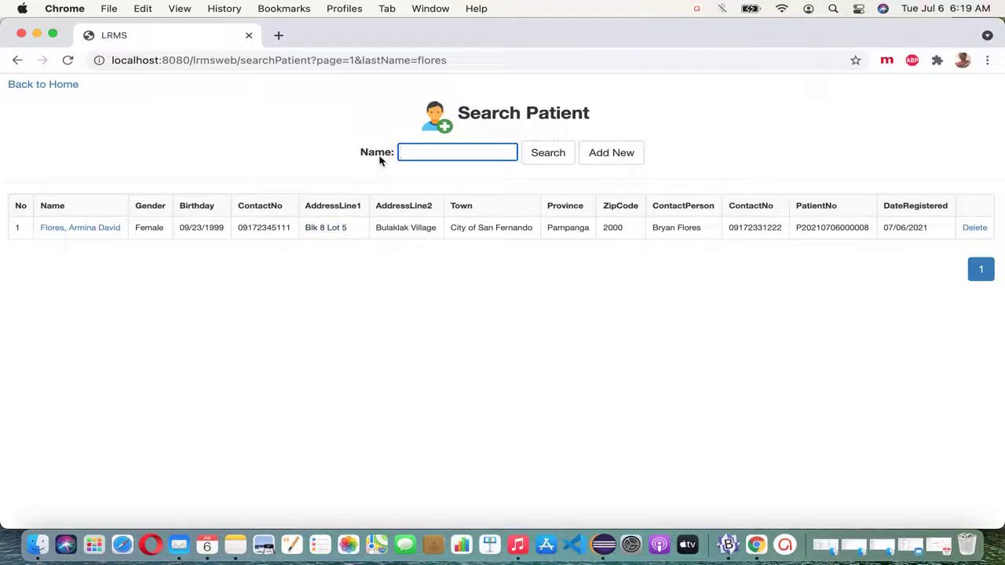
pyautogui.click(547, 155)
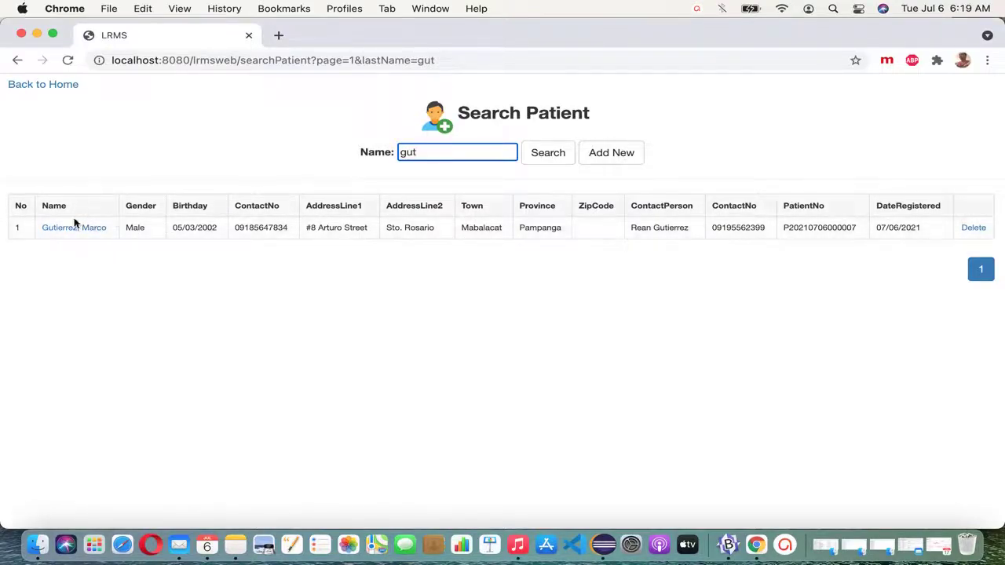
# Step: Open the second patient's record, correct Address Line 1, add 'City' to Town, fill the zip code, and save
pyautogui.click(92, 230)
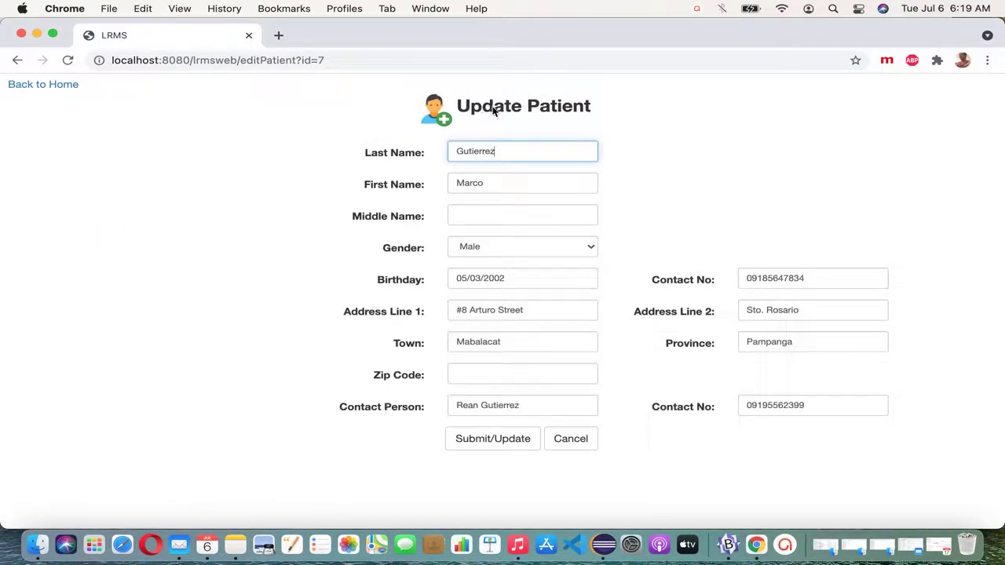
pyautogui.doubleClick(491, 110)
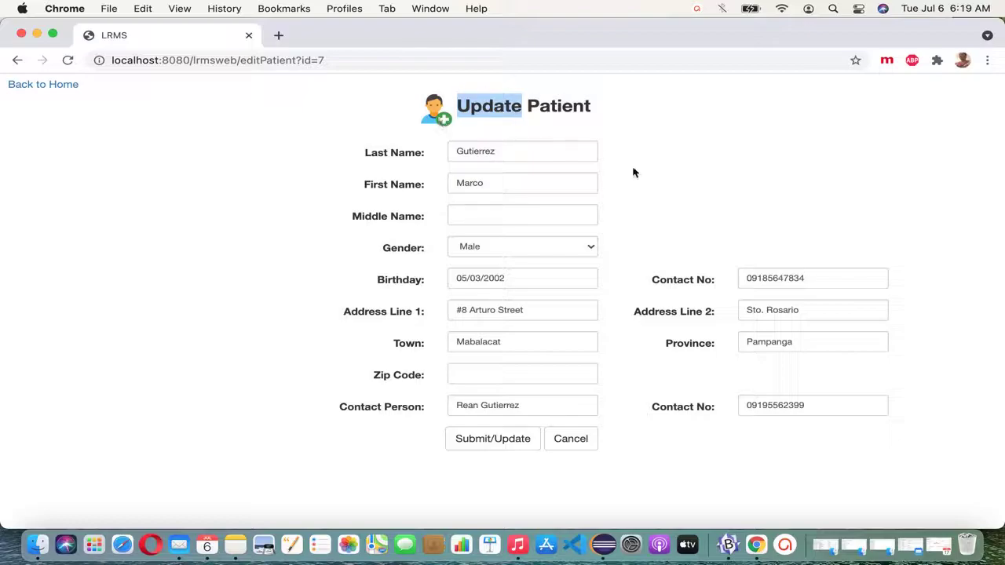
pyautogui.click(560, 219)
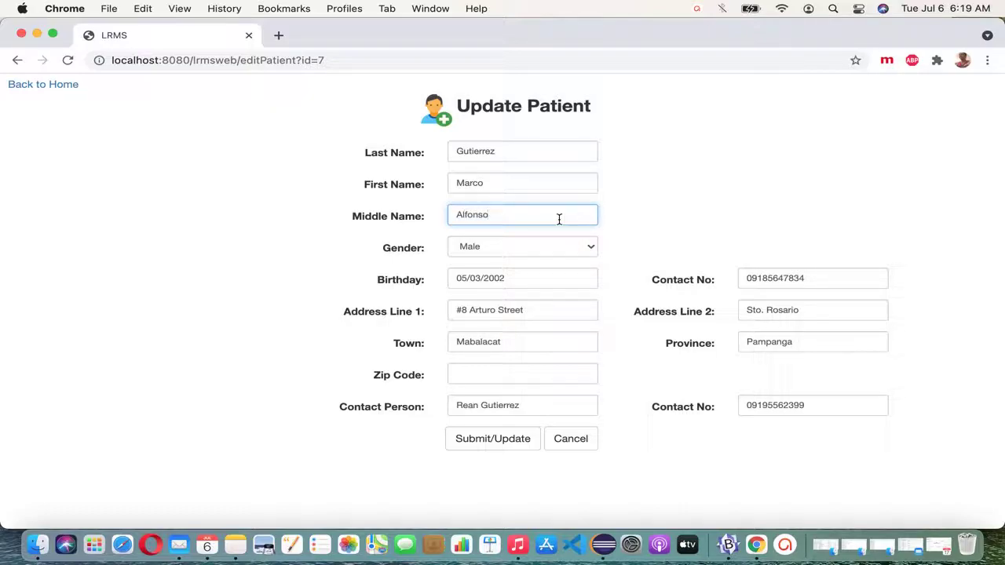
pyautogui.click(466, 310)
pyautogui.write('1')
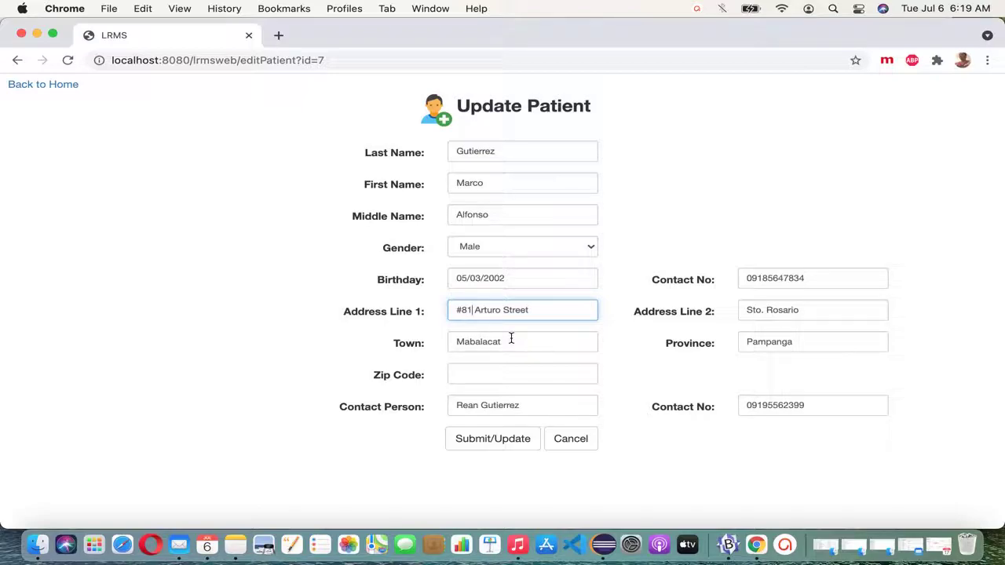
pyautogui.click(515, 343)
pyautogui.write('City')
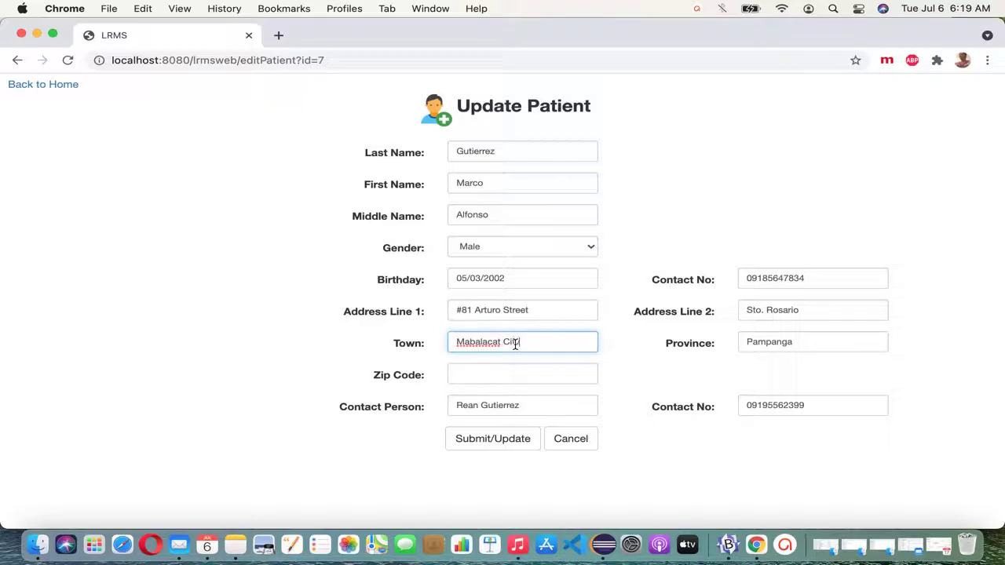
pyautogui.click(516, 381)
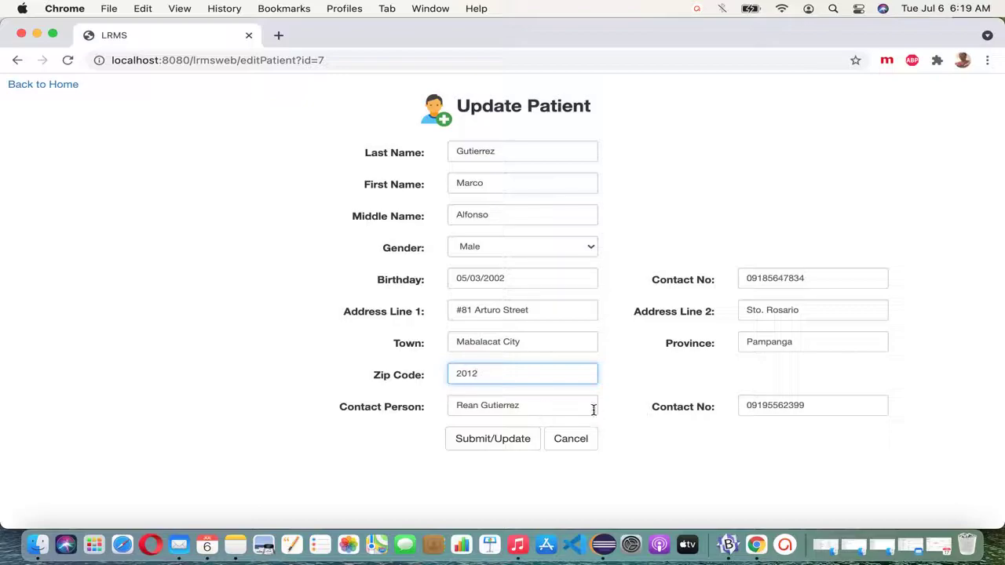
pyautogui.click(507, 445)
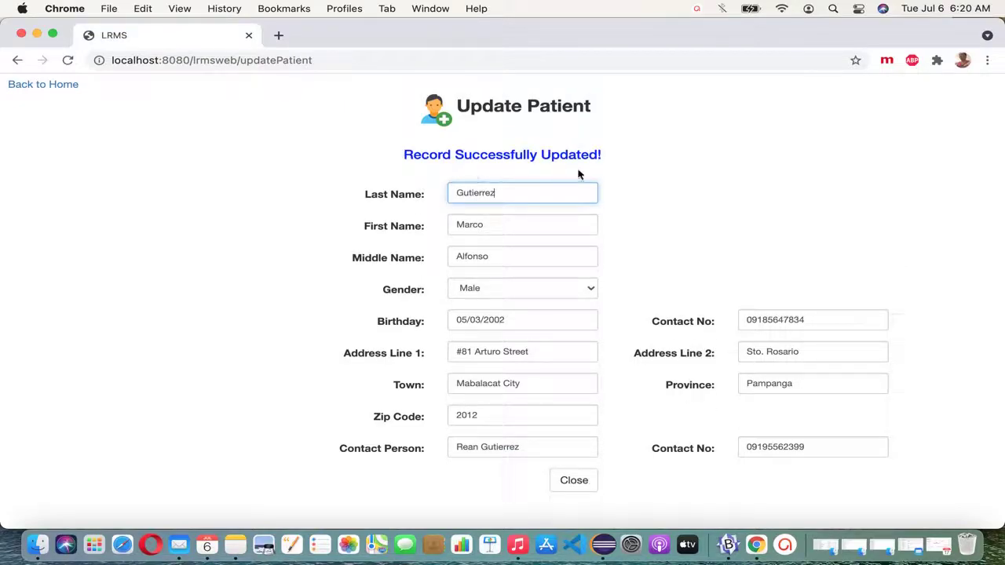
pyautogui.click(589, 482)
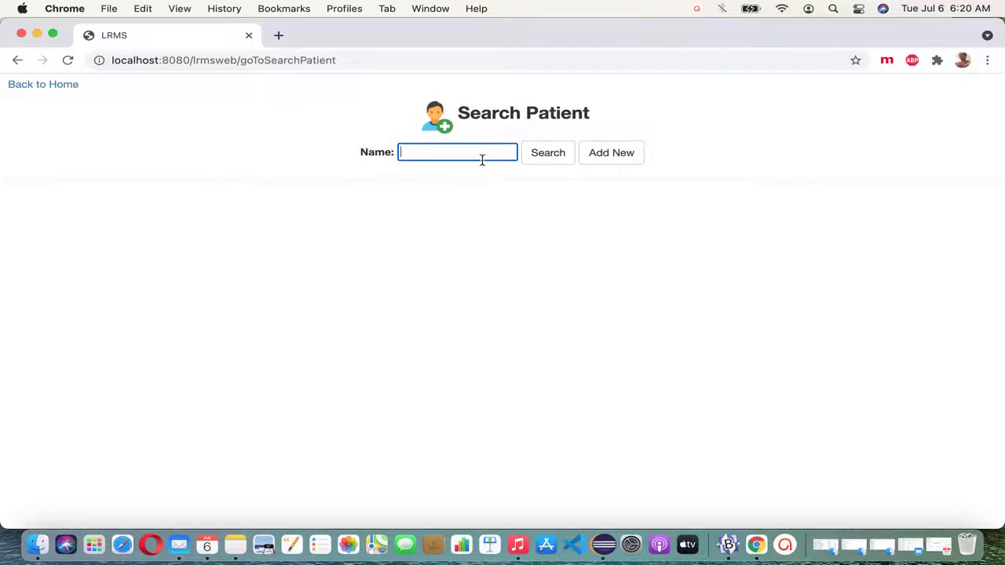
# Step: Search the patient, check the new AddressLine1 and Town values, then start a new patient record
pyautogui.click(561, 162)
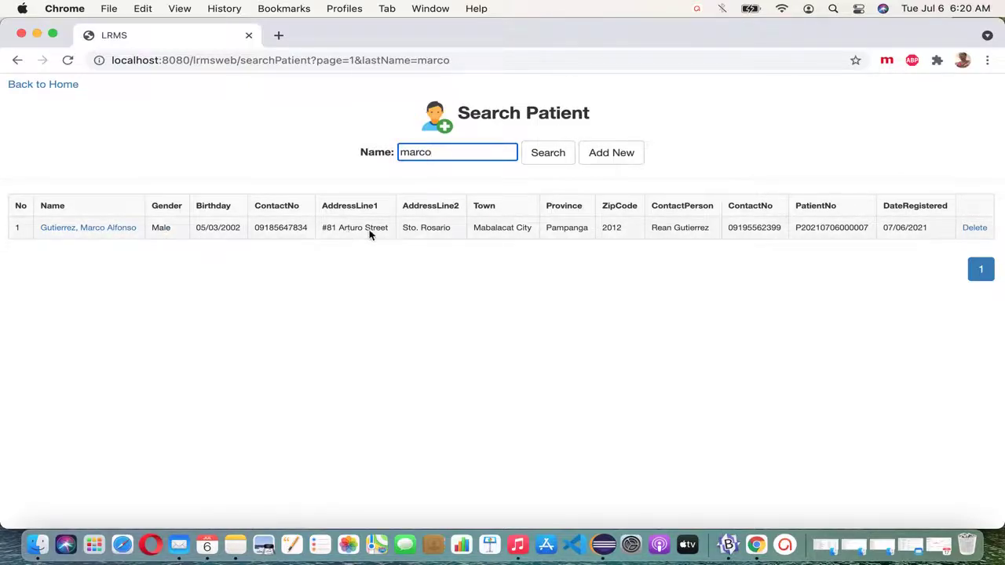
pyautogui.moveTo(324, 230); pyautogui.dragTo(393, 229)
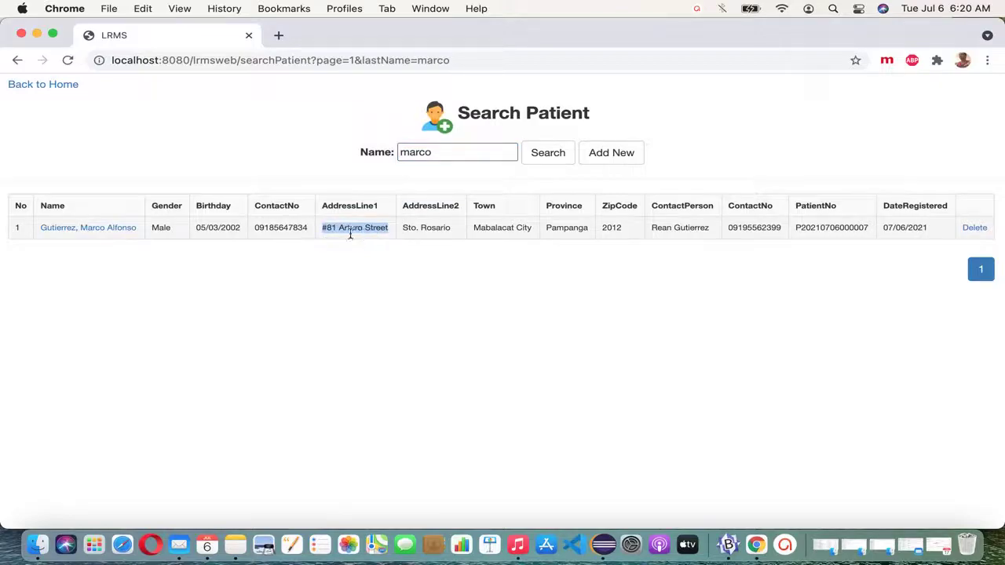
pyautogui.moveTo(475, 229); pyautogui.dragTo(521, 230)
pyautogui.doubleClick(525, 229)
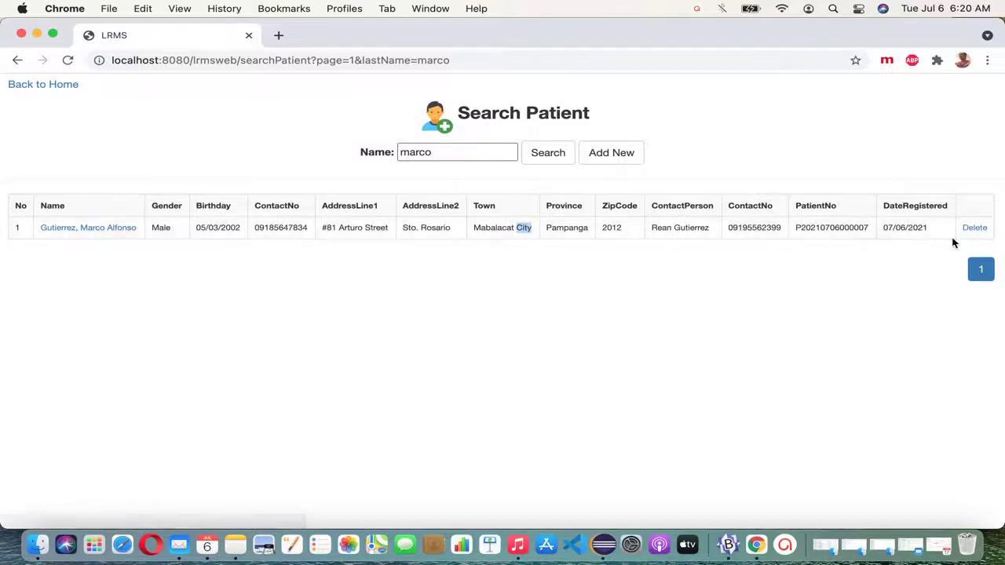
pyautogui.click(608, 160)
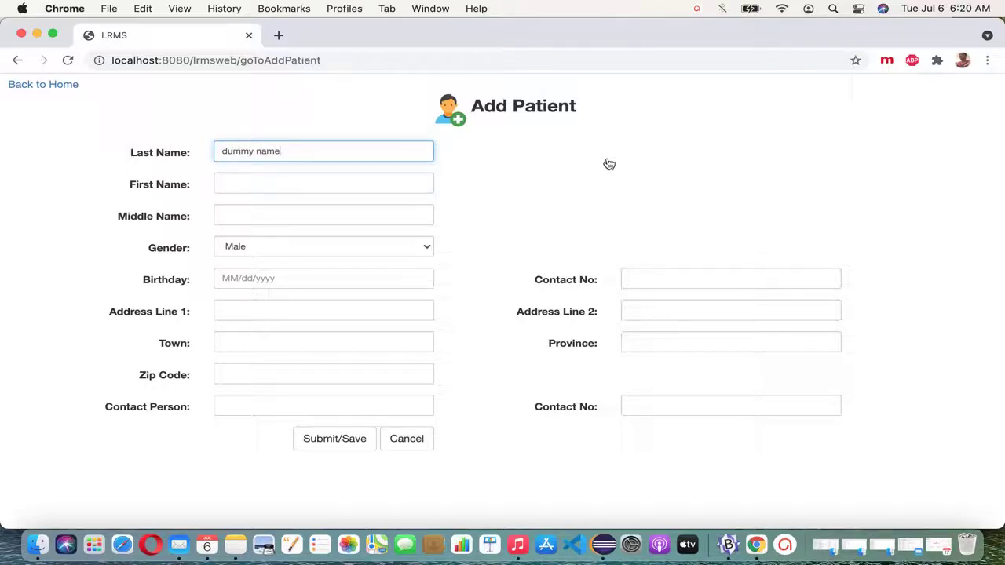
# Step: Save the test patient 'dummy name' with first name 'delete'
pyautogui.click(360, 186)
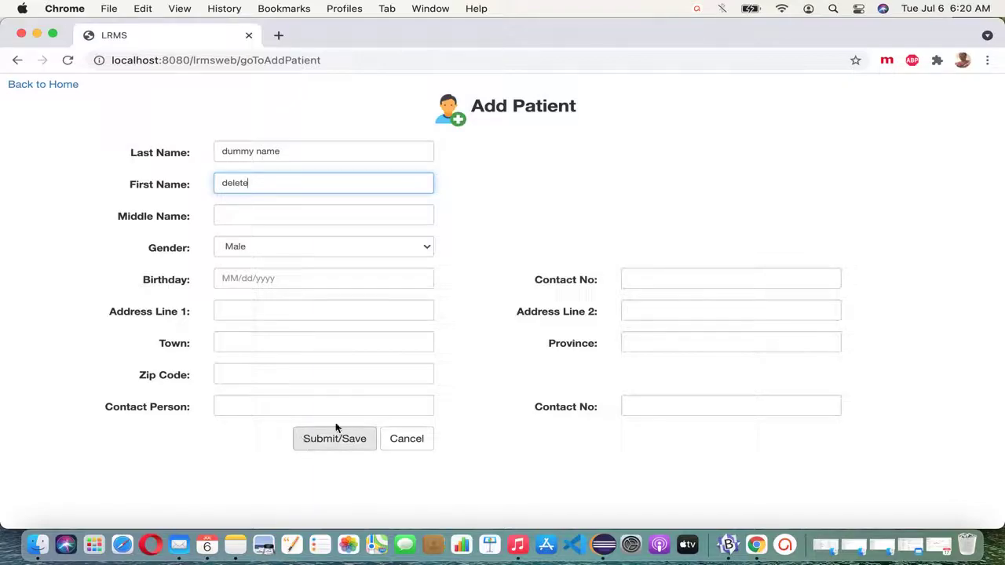
pyautogui.click(348, 446)
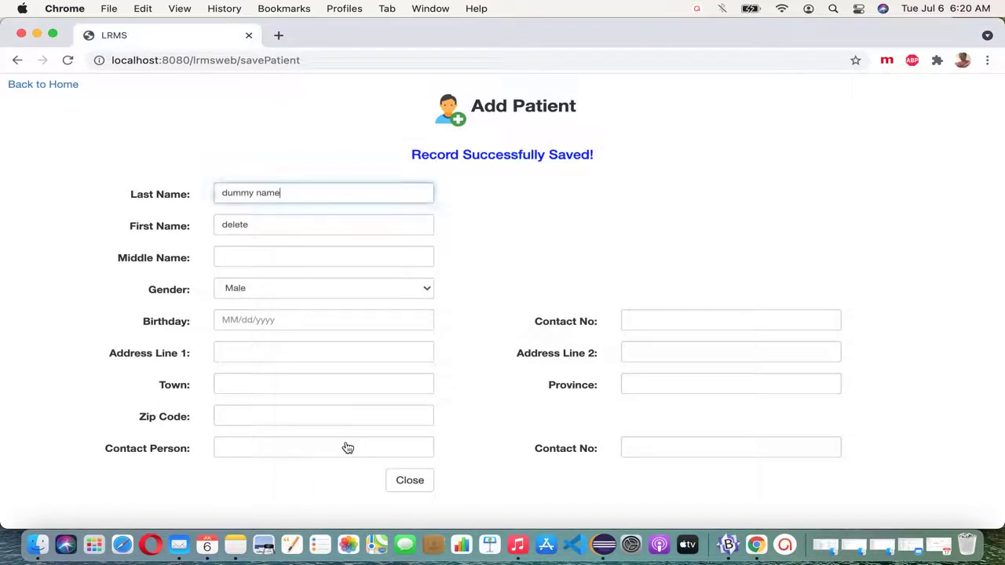
pyautogui.click(423, 480)
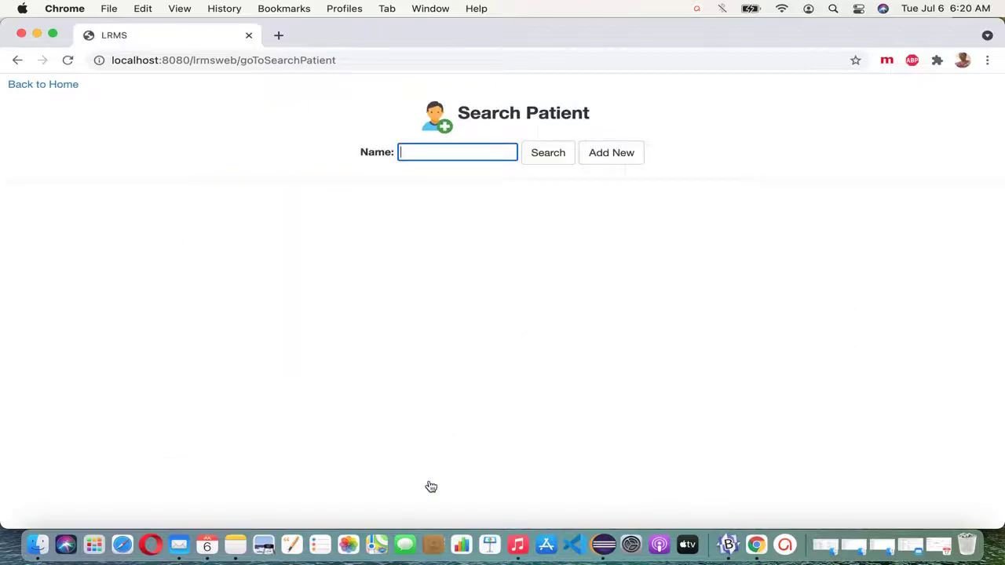
# Step: Add and save a second test patient 'dummy name two' with first name 'delete'
pyautogui.click(611, 152)
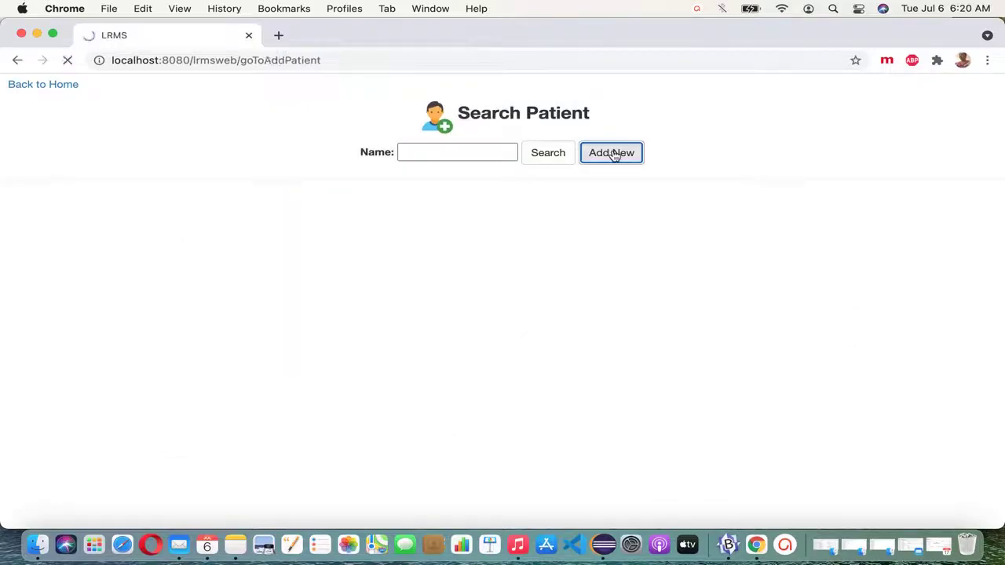
pyautogui.write('dummy')
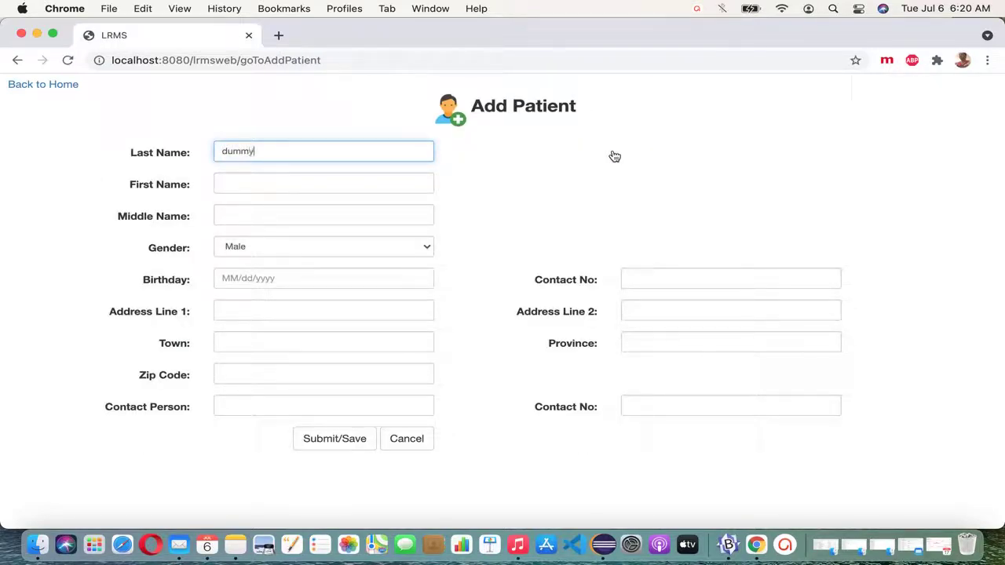
pyautogui.write(' name two')
pyautogui.press('Tab')
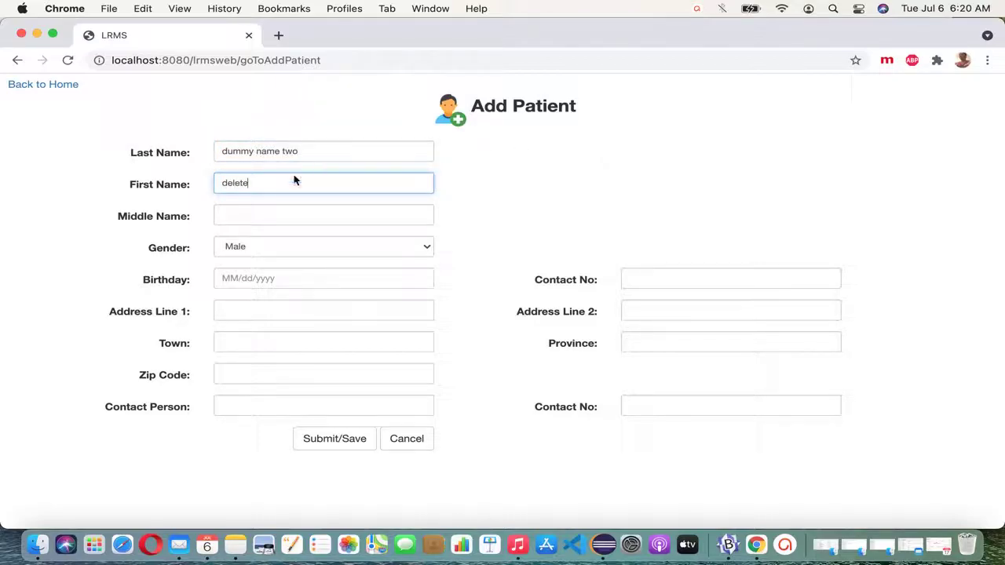
pyautogui.click(348, 443)
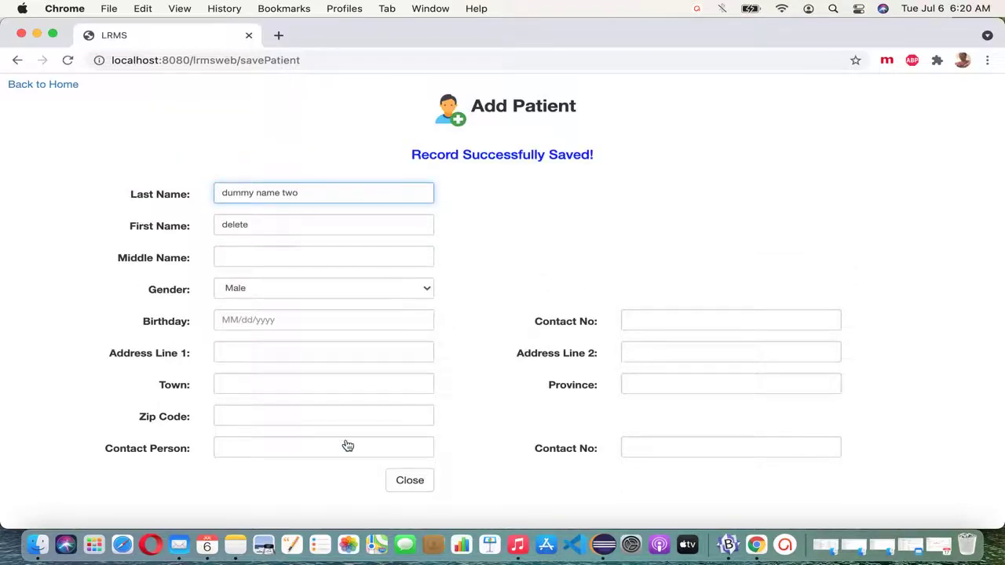
pyautogui.click(410, 481)
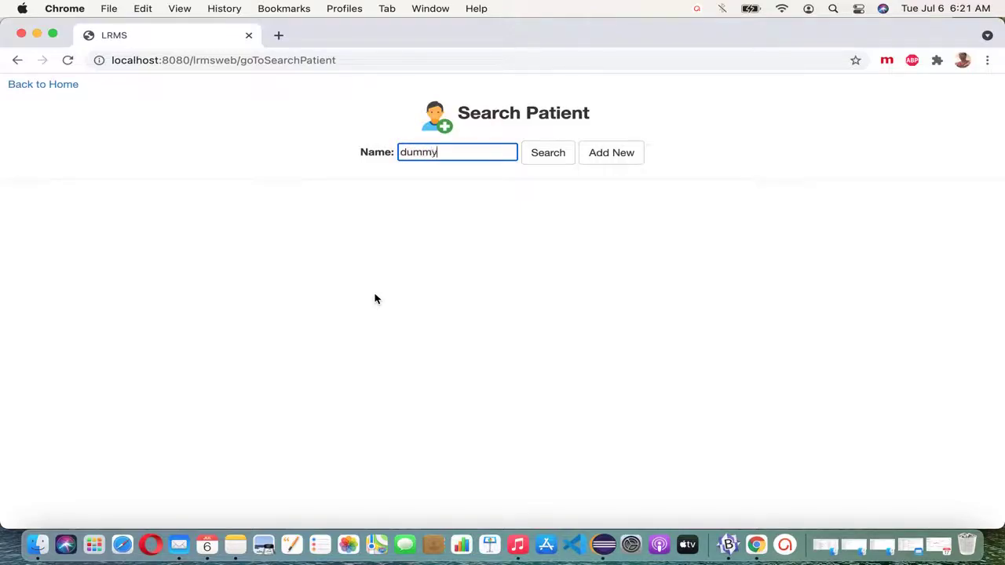
# Step: Search 'dummy' and delete the first dummy patient record
pyautogui.click(546, 157)
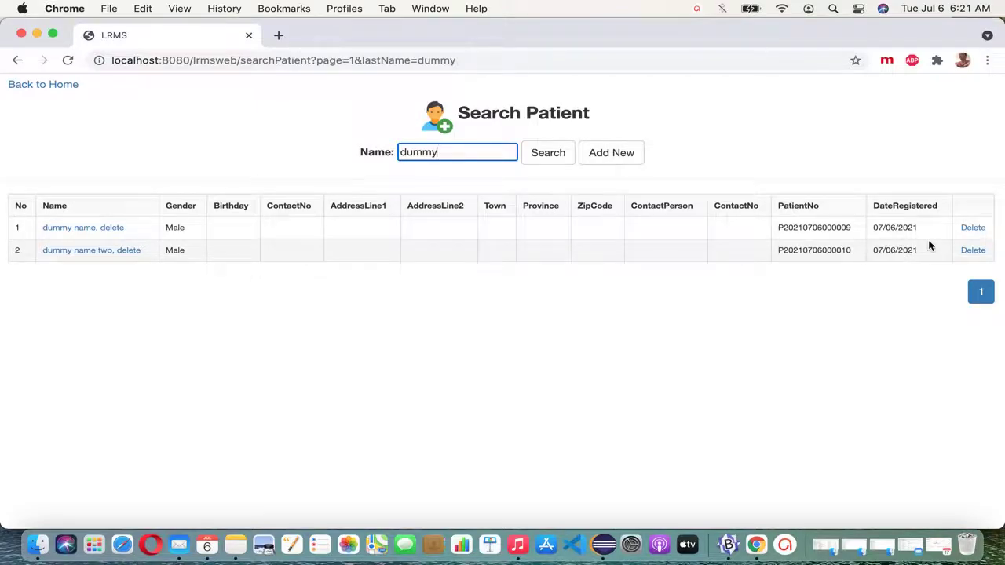
pyautogui.click(978, 232)
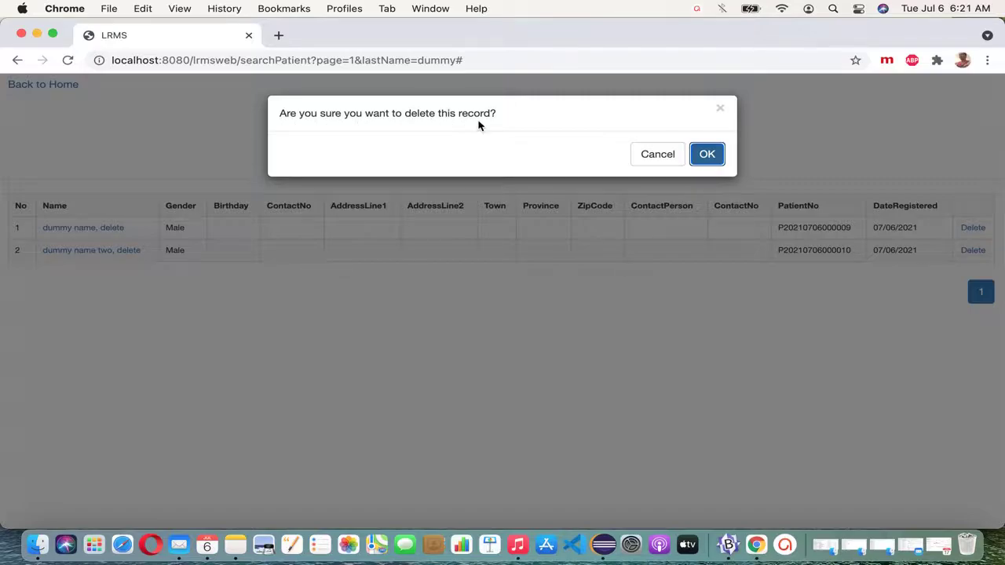
pyautogui.click(719, 161)
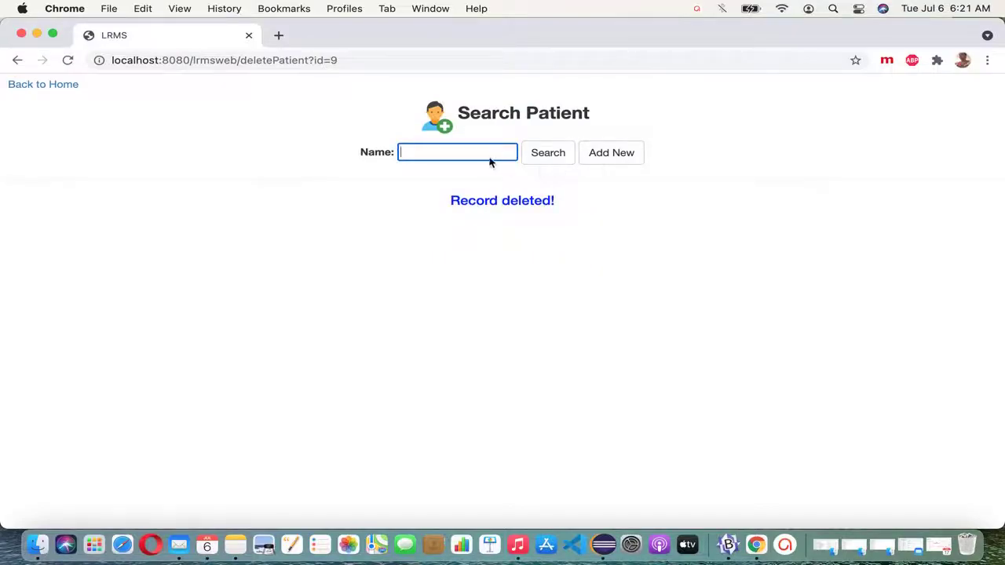
# Step: Search 'dummy' again, delete the remaining record, and confirm 'No record found!'
pyautogui.write('dummy')
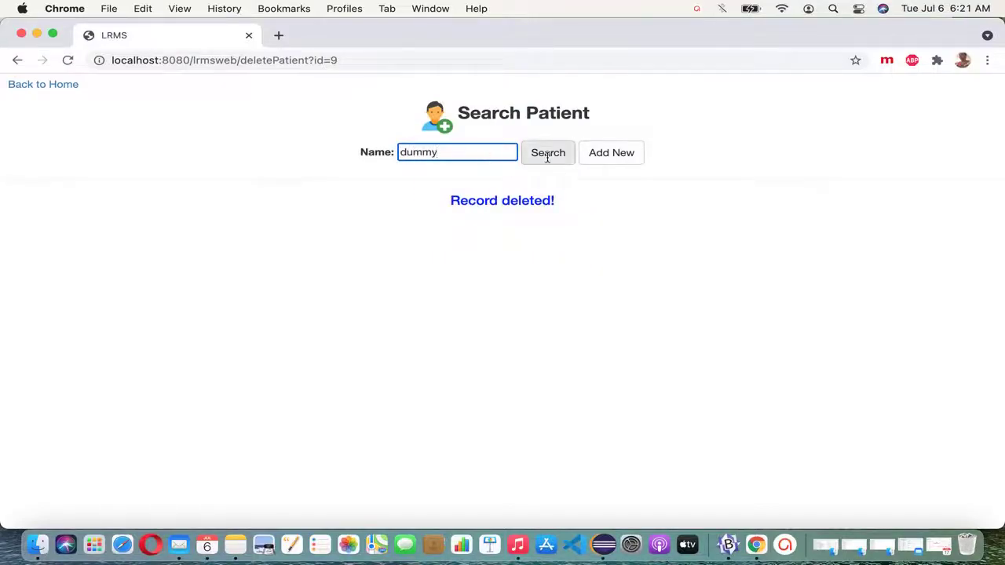
pyautogui.click(550, 154)
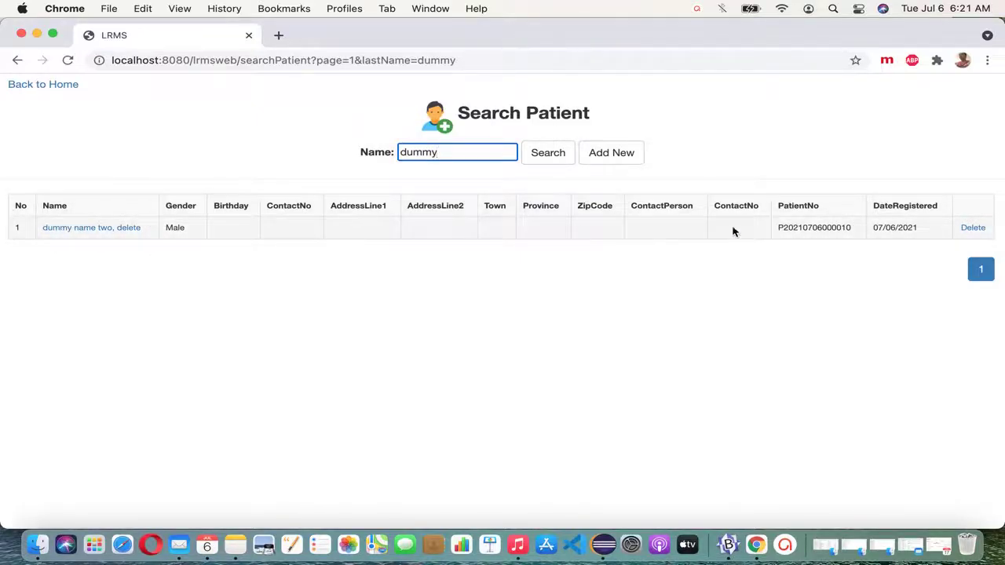
pyautogui.click(971, 228)
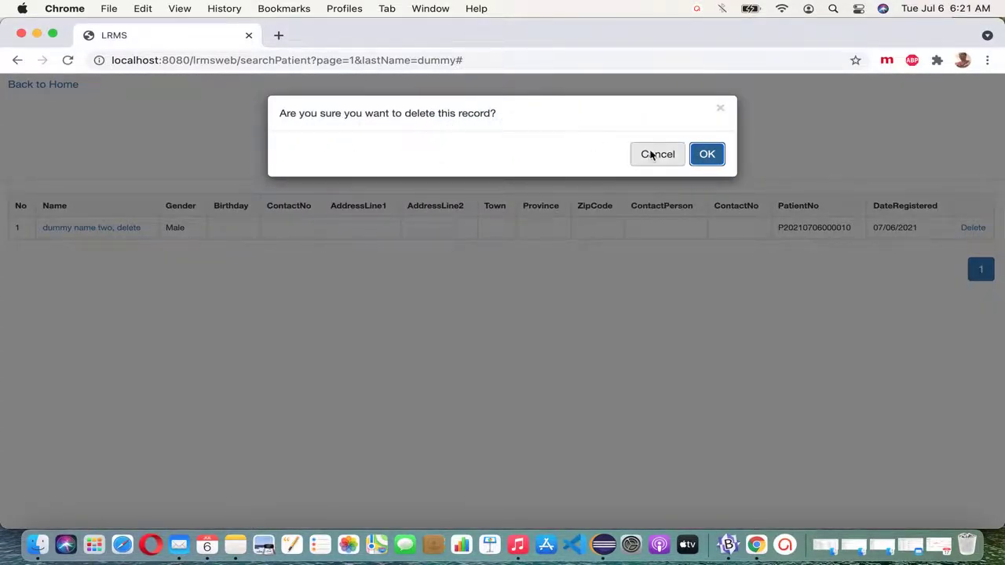
pyautogui.click(706, 155)
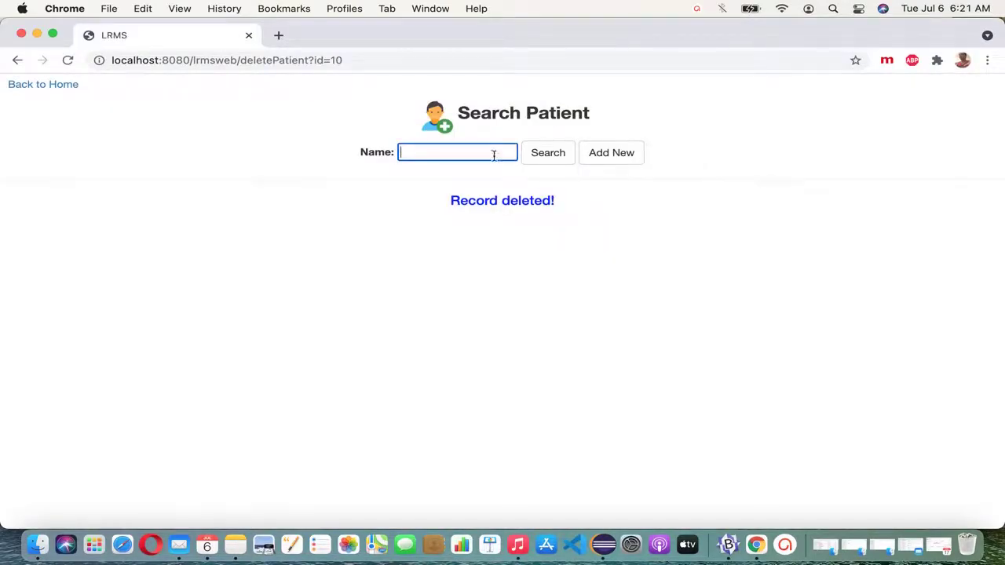
pyautogui.click(545, 157)
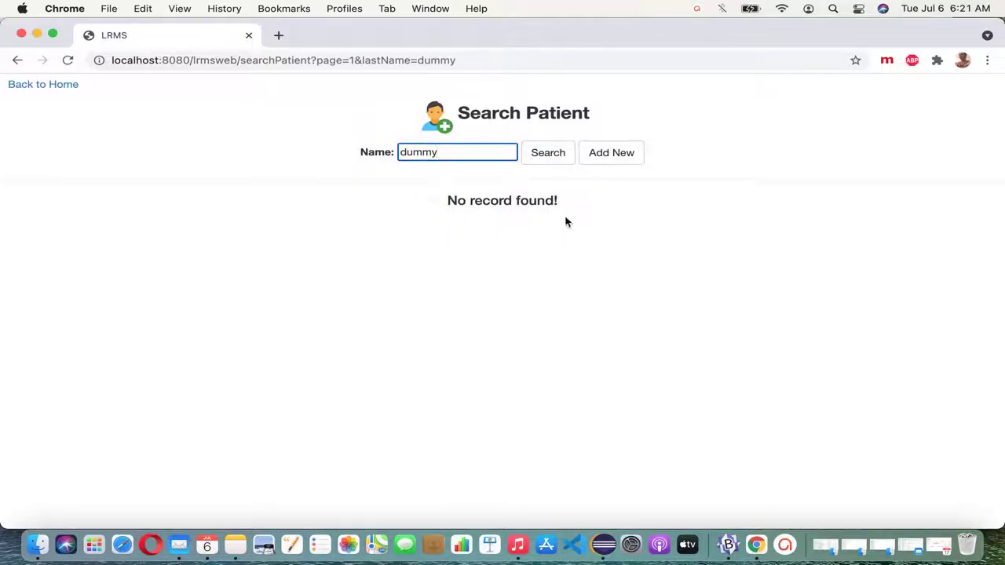
# Step: Clear the Name box and list every registered patient
pyautogui.moveTo(469, 157); pyautogui.dragTo(379, 157)
pyautogui.press('BackSpace')
pyautogui.click(548, 154)
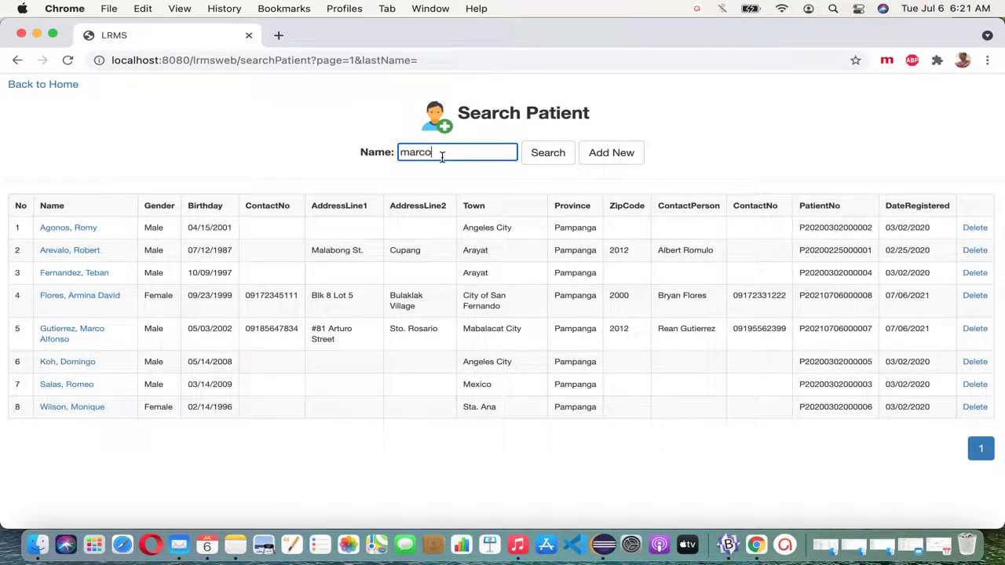
# Step: Search for each of the two updated patients by name
pyautogui.write('marco')
pyautogui.click(549, 155)
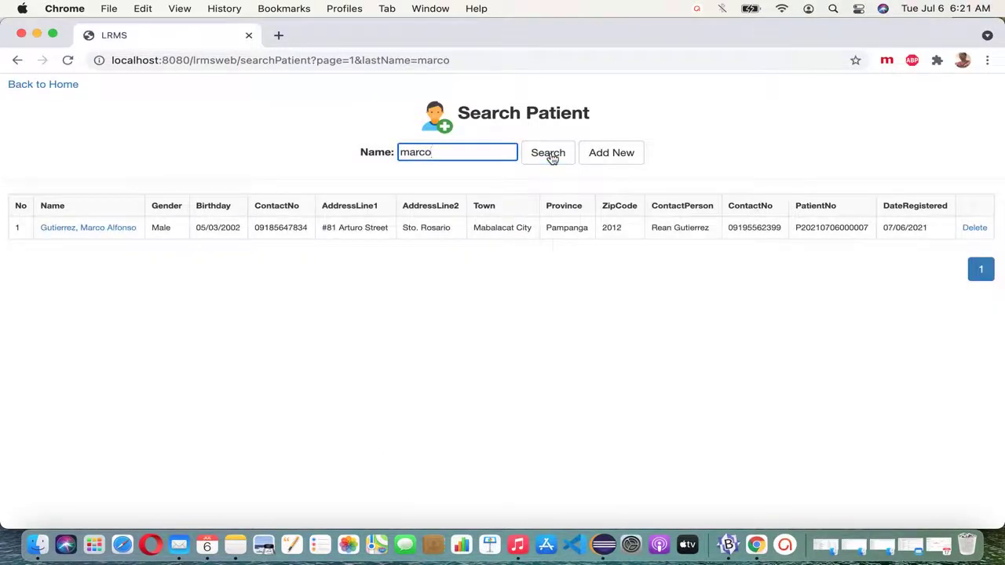
pyautogui.moveTo(447, 161); pyautogui.dragTo(375, 157)
pyautogui.write('flores')
pyautogui.click(546, 163)
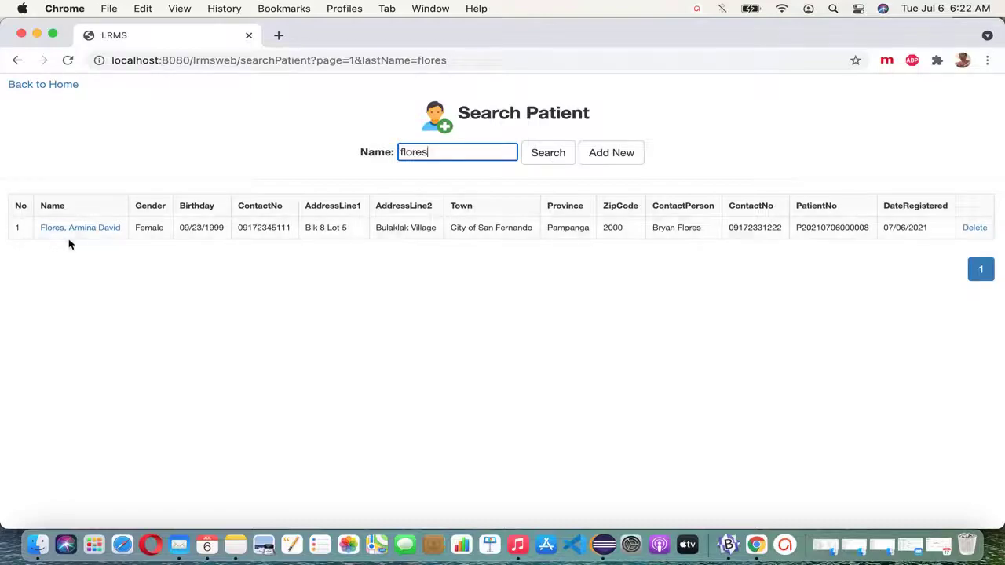
# Step: Search patients matching 'a' and 'b', then clear the name and list all again
pyautogui.moveTo(444, 157); pyautogui.dragTo(348, 157)
pyautogui.write('a')
pyautogui.click(555, 154)
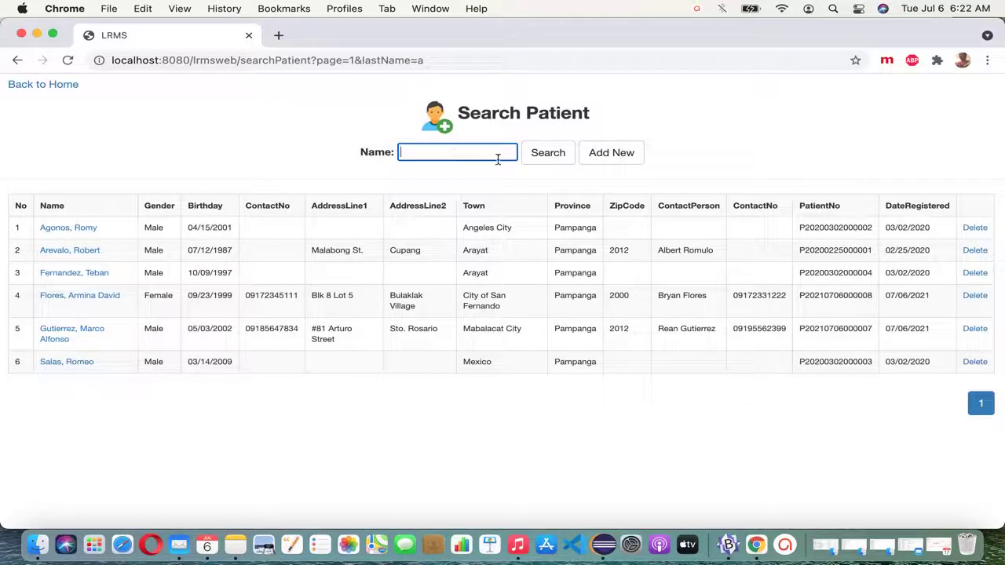
pyautogui.write('b')
pyautogui.click(546, 153)
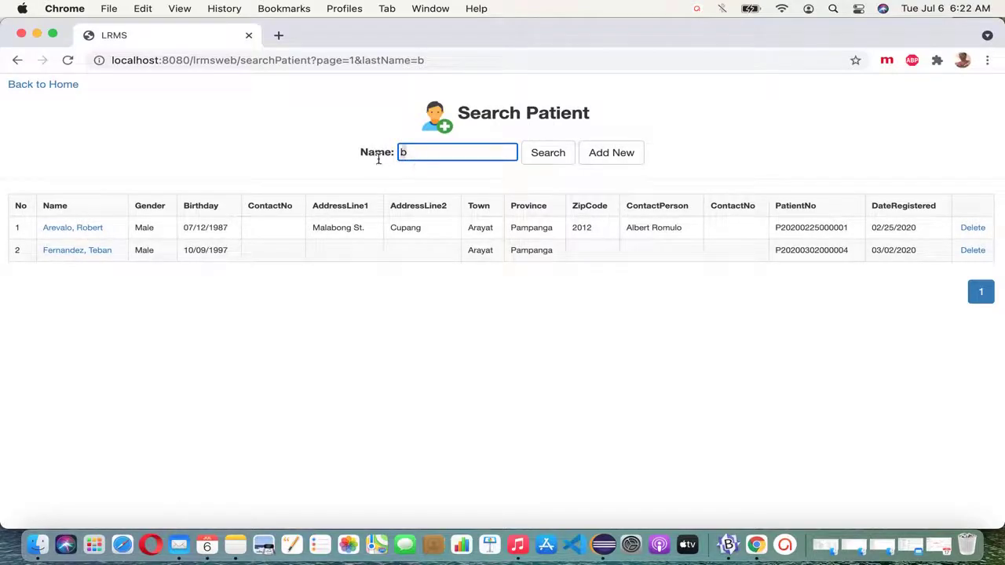
pyautogui.press('BackSpace')
pyautogui.click(556, 155)
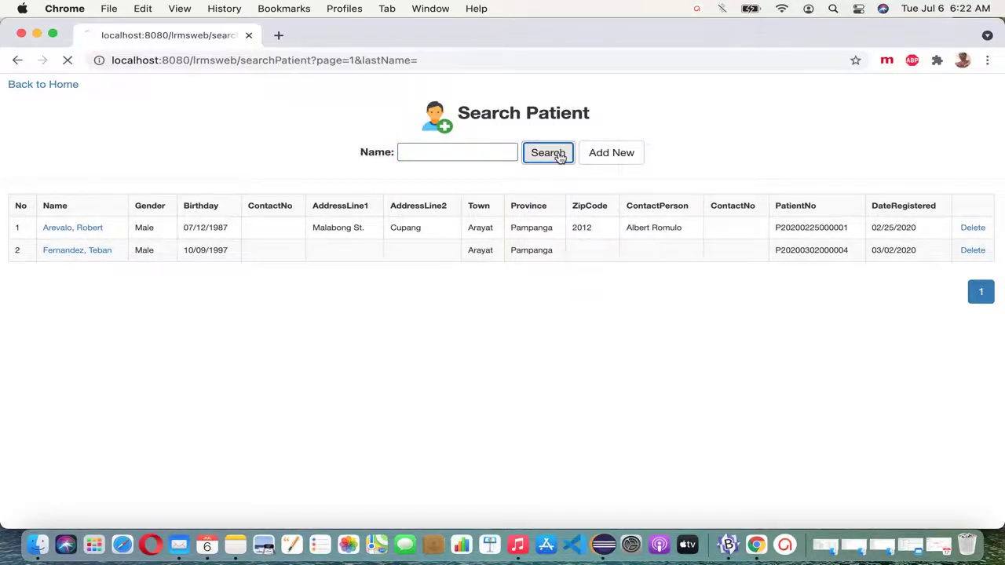